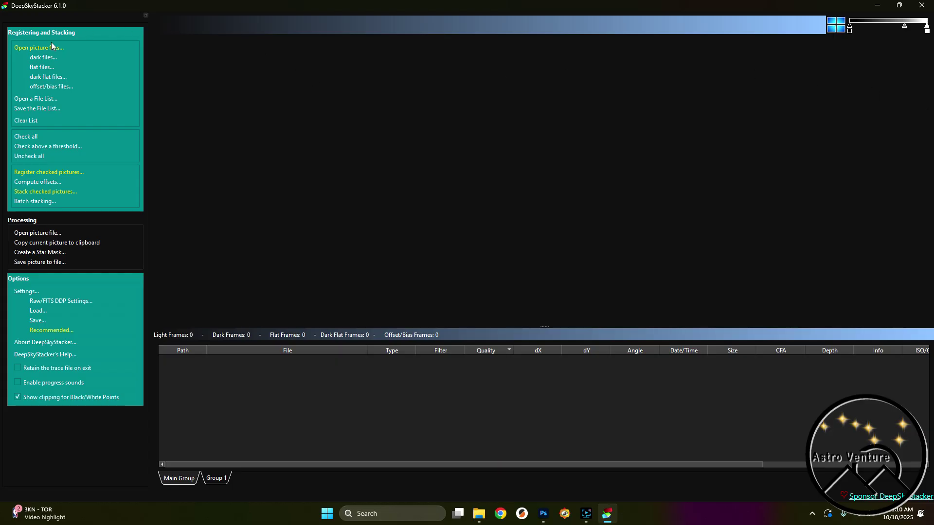
Load all nine D85 frames, from D85_6618 onward, as light frames
click(40, 47)
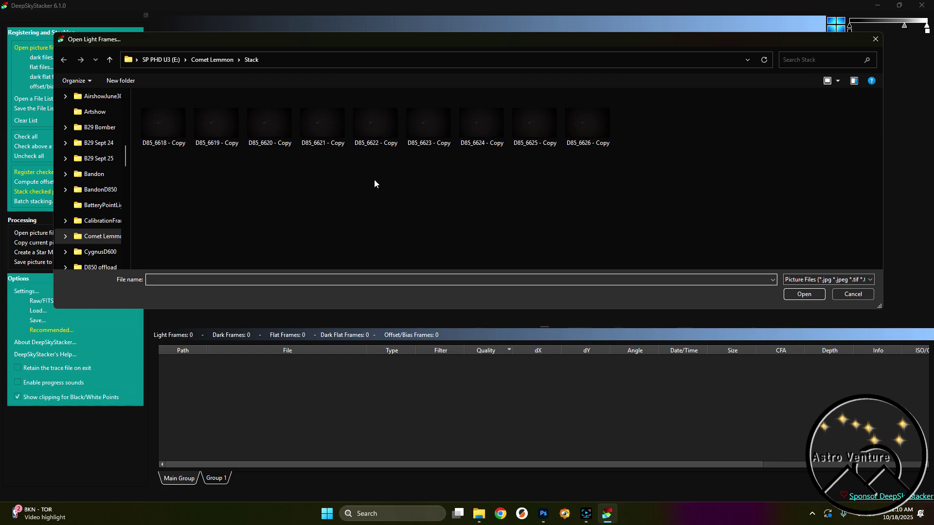
click(162, 123)
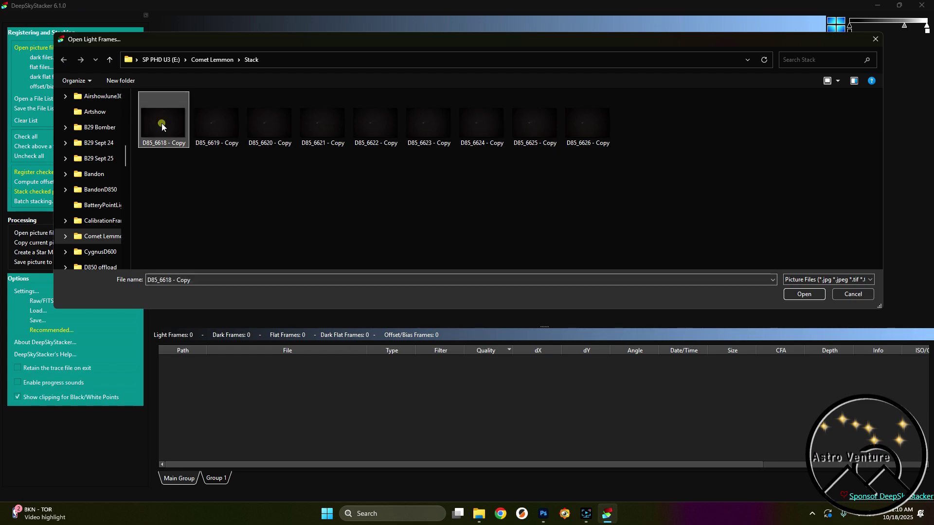
shift+click(587, 127)
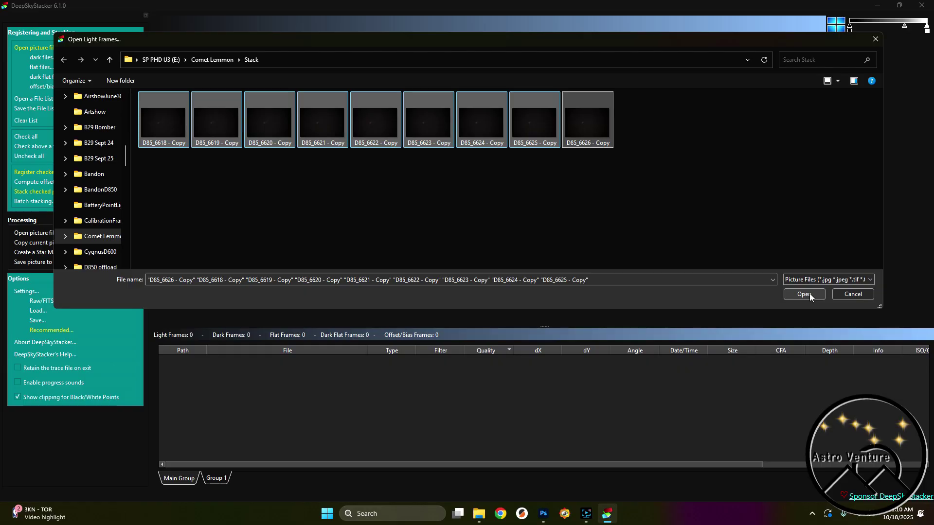
click(807, 295)
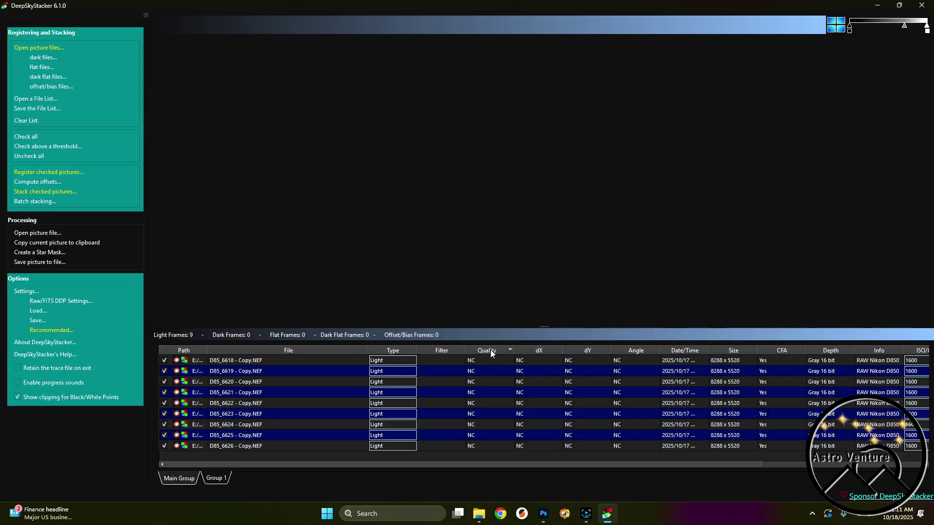
Bring up the Register Settings dialog for the nine loaded NEF frames
click(32, 173)
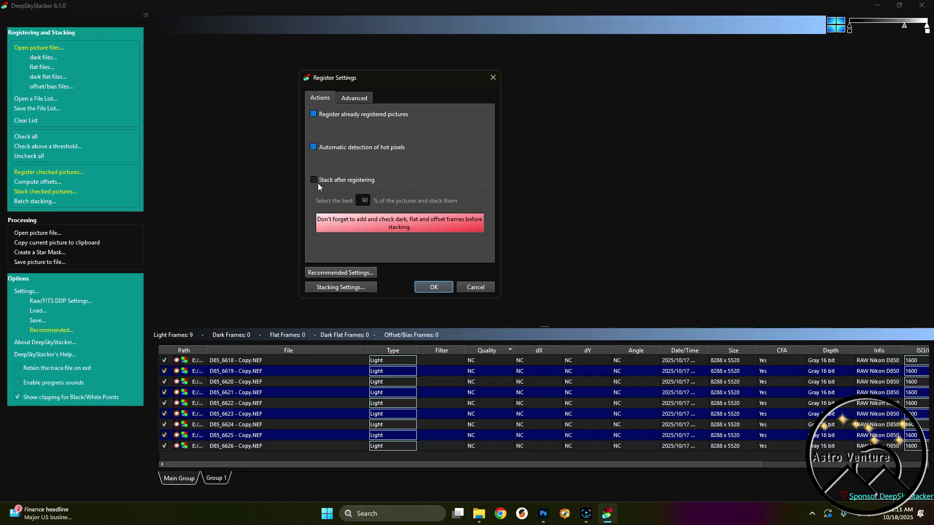
Register the checked frames and preview the highest-quality frame, D85_6626
click(433, 287)
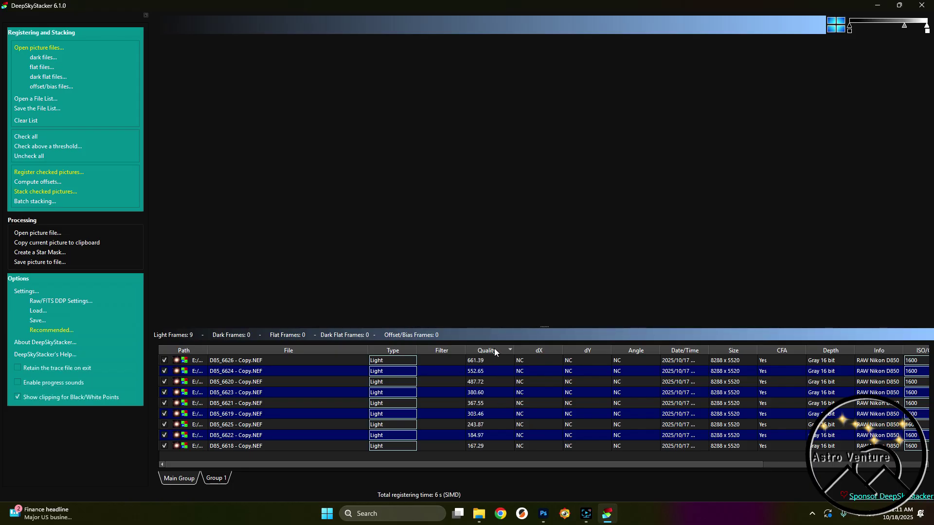
click(477, 362)
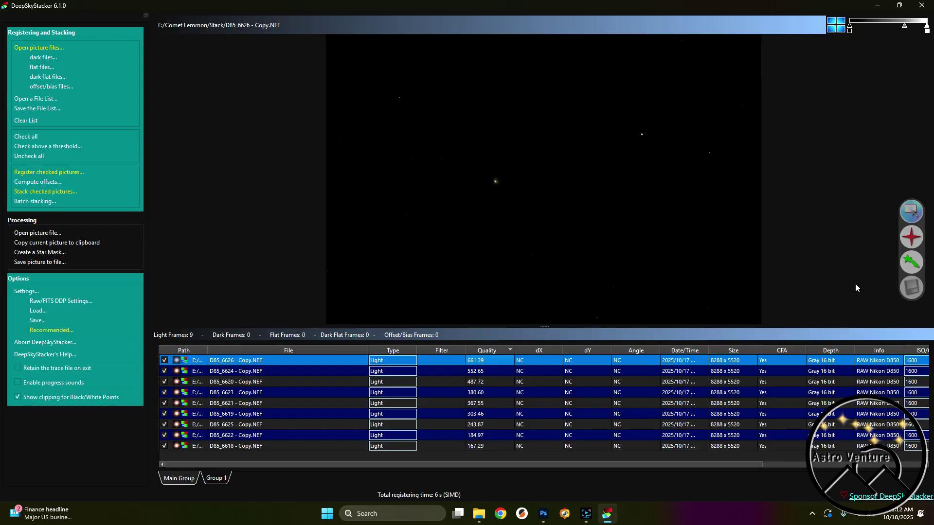
Mark the comet nucleus position on frame D85_6626
click(909, 263)
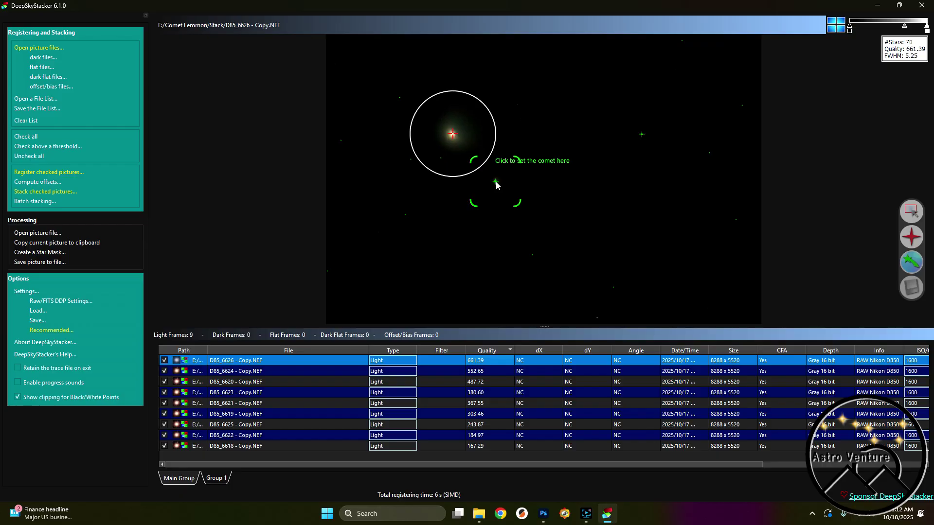
click(496, 183)
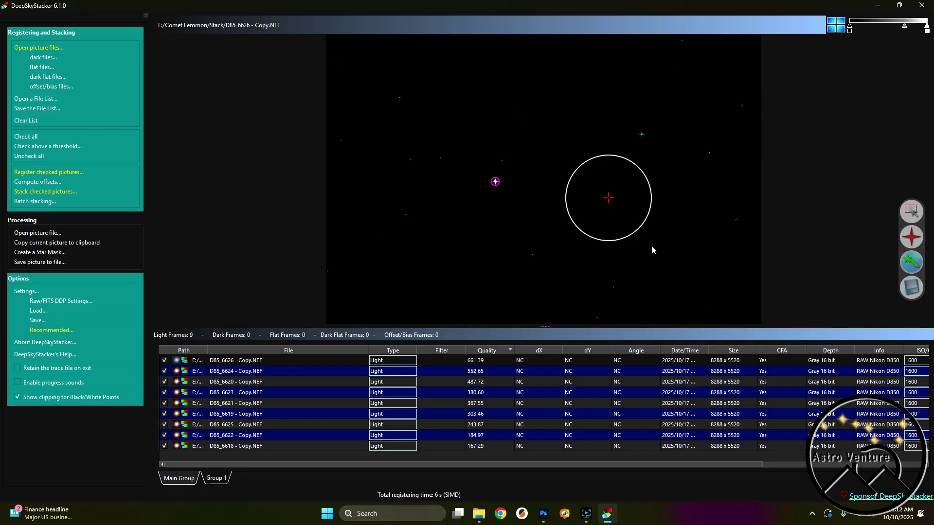
click(22, 292)
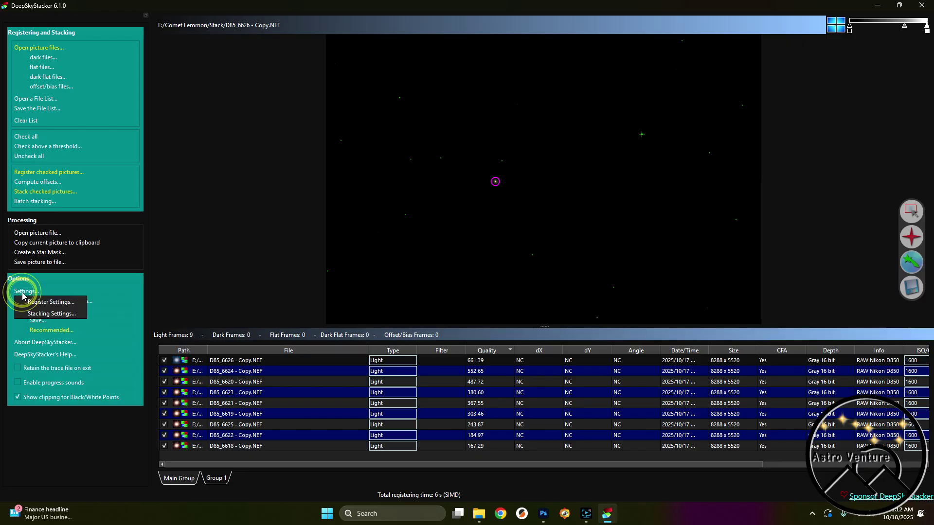
Choose Stars + Comet Stacking as the comet mode in Stacking Settings
click(39, 316)
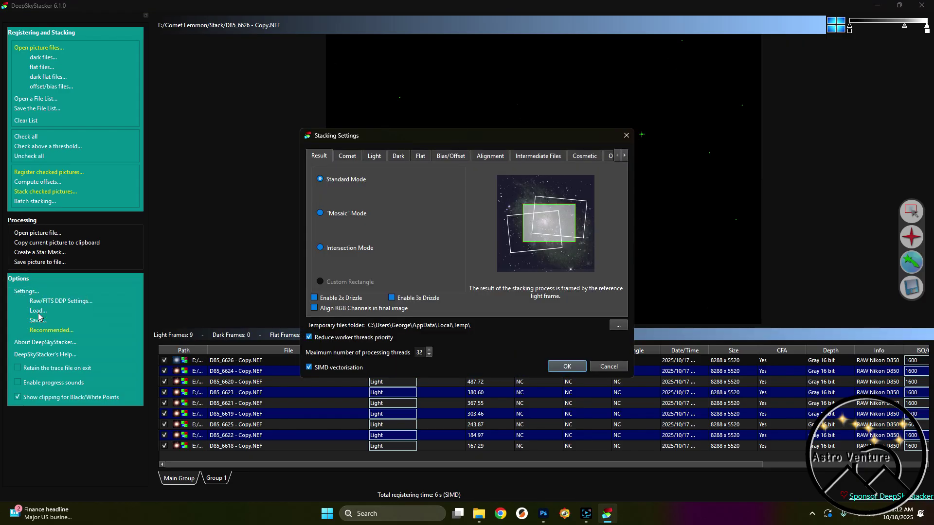
click(347, 157)
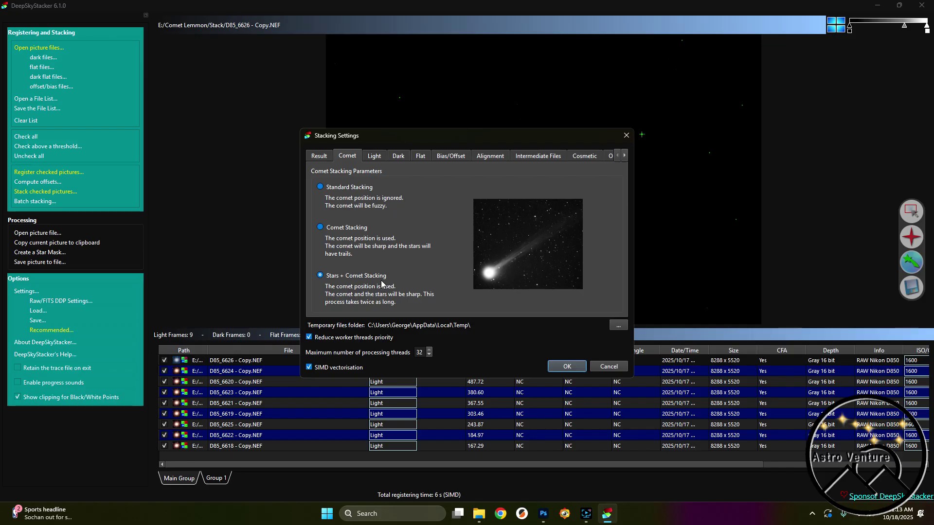
click(567, 366)
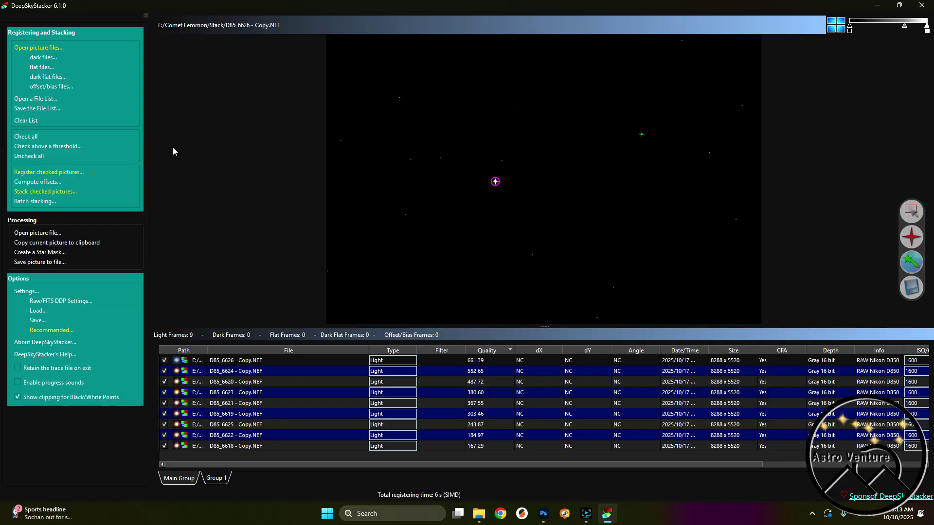
Enable hot pixel detection and Stack after registering, then register and stack the frames
click(36, 192)
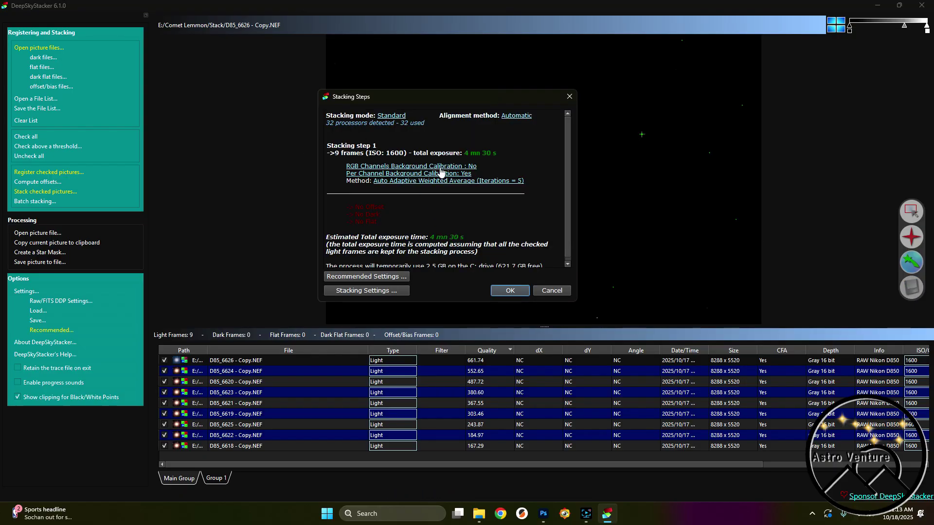
click(558, 292)
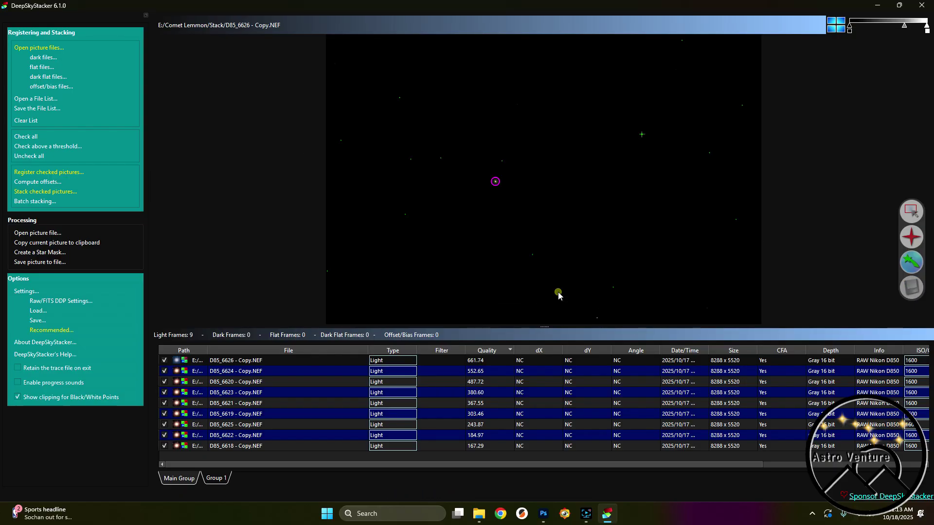
click(43, 172)
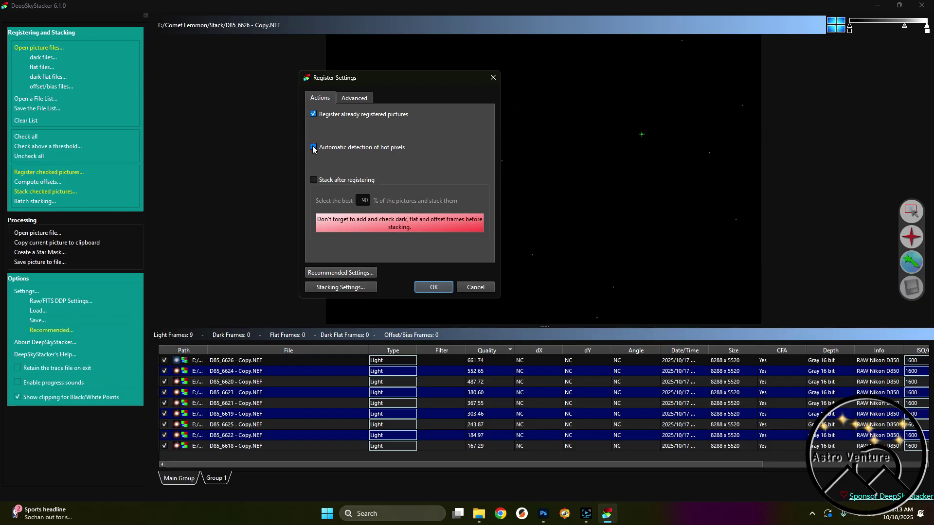
click(313, 147)
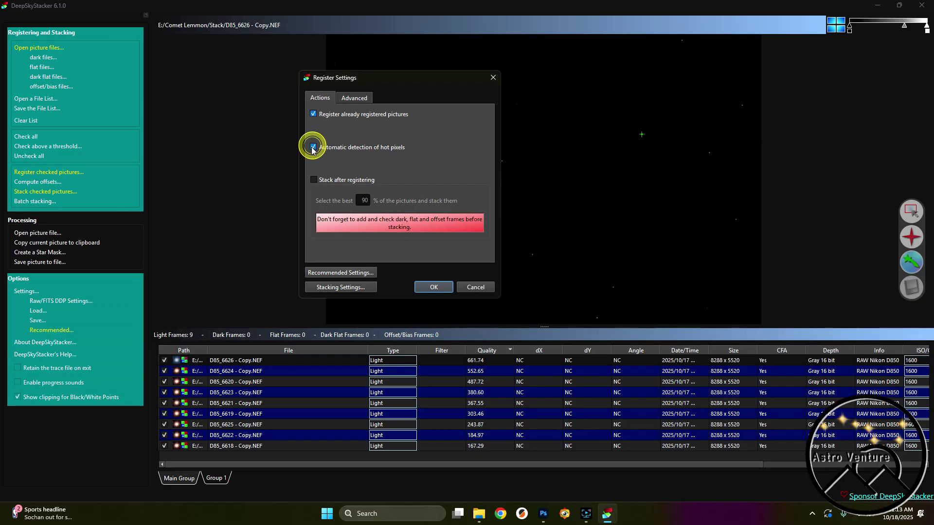
click(314, 179)
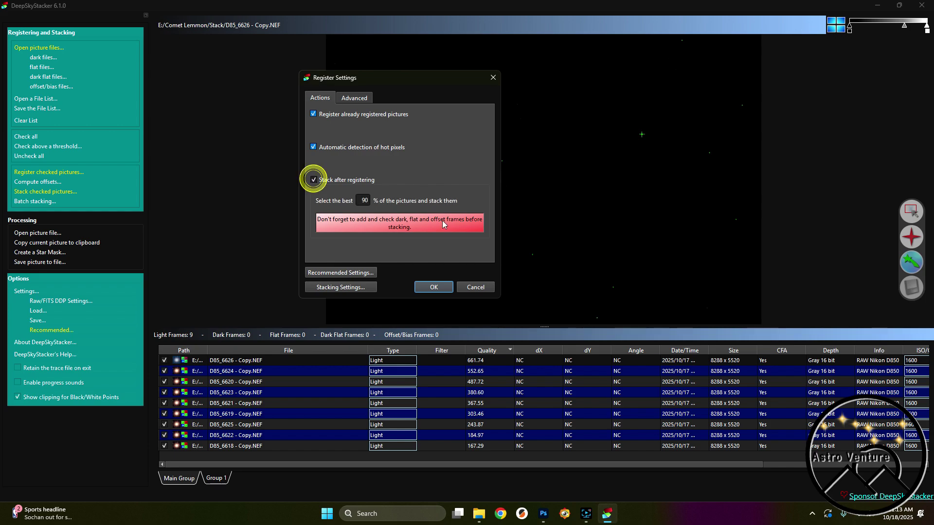
click(433, 288)
click(510, 291)
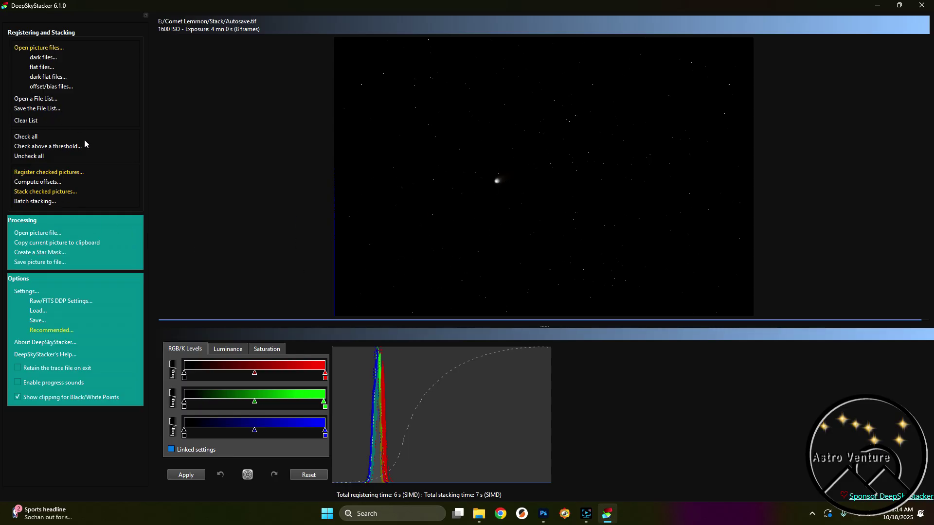
Save the stacked image as LemmonStack.tif in 32-bit TIFF format
click(47, 265)
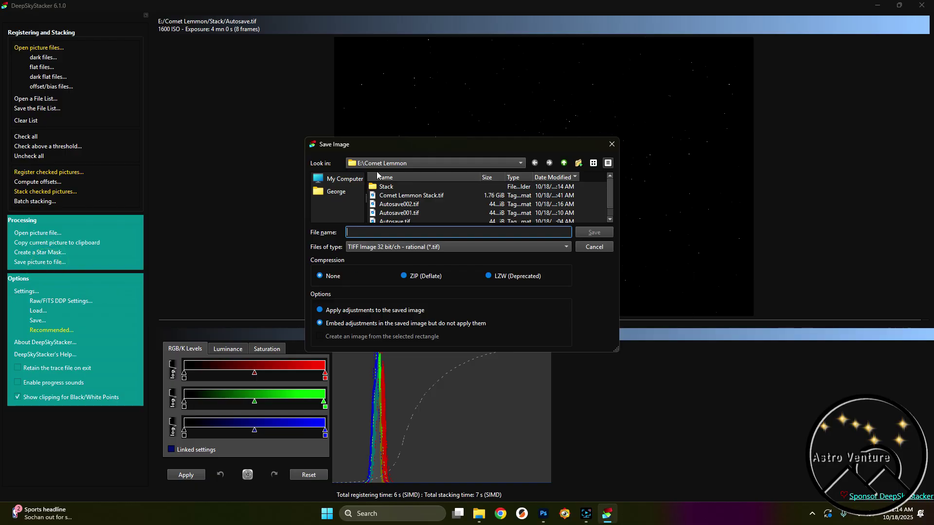
click(365, 231)
text(LemmonStack)
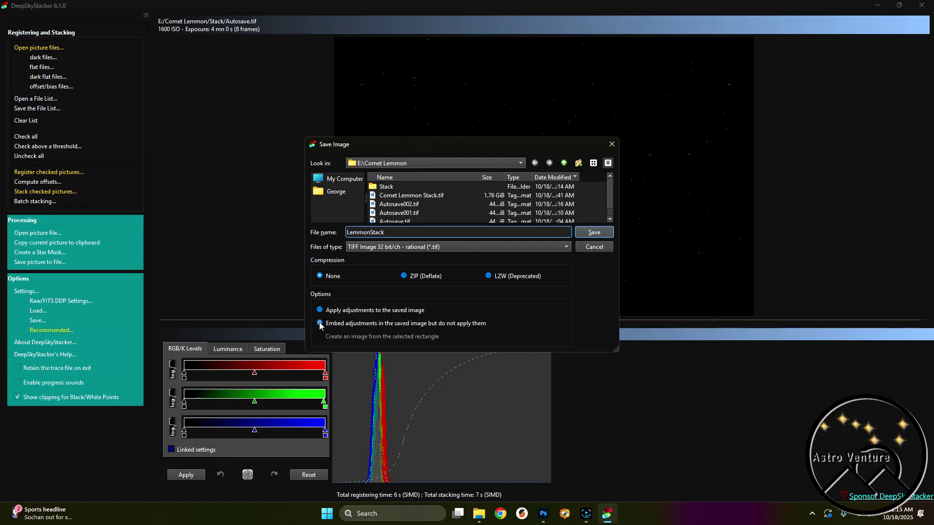
click(594, 233)
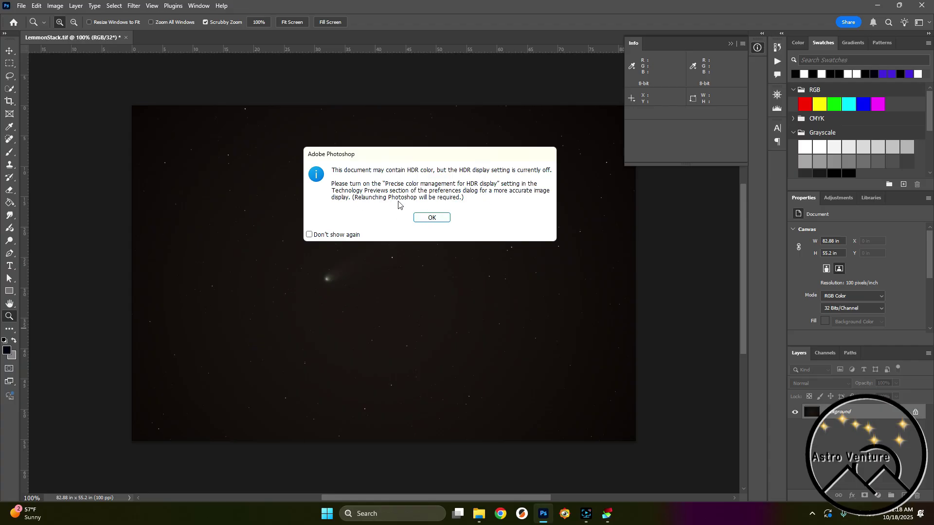
Convert LemmonStack to 16 bits/channel with Exposure and Gamma toning, then duplicate the layer twice
click(432, 218)
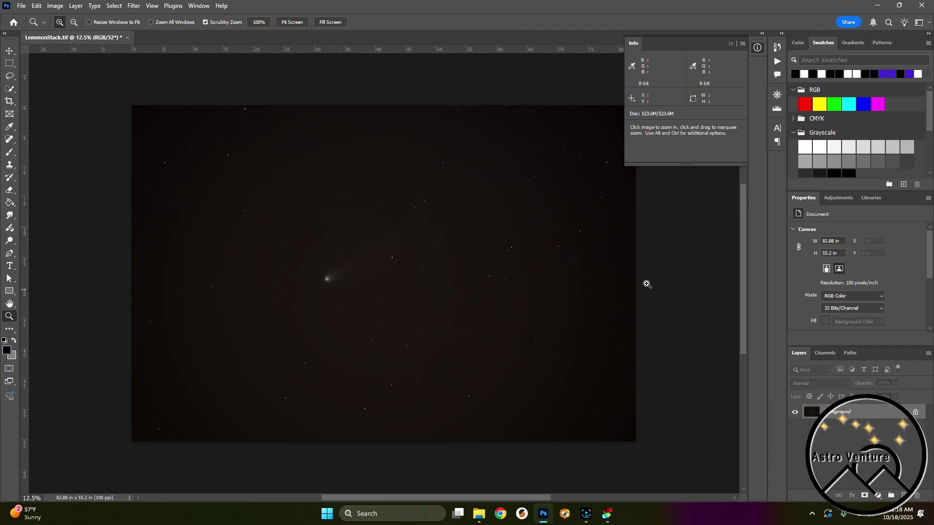
click(56, 5)
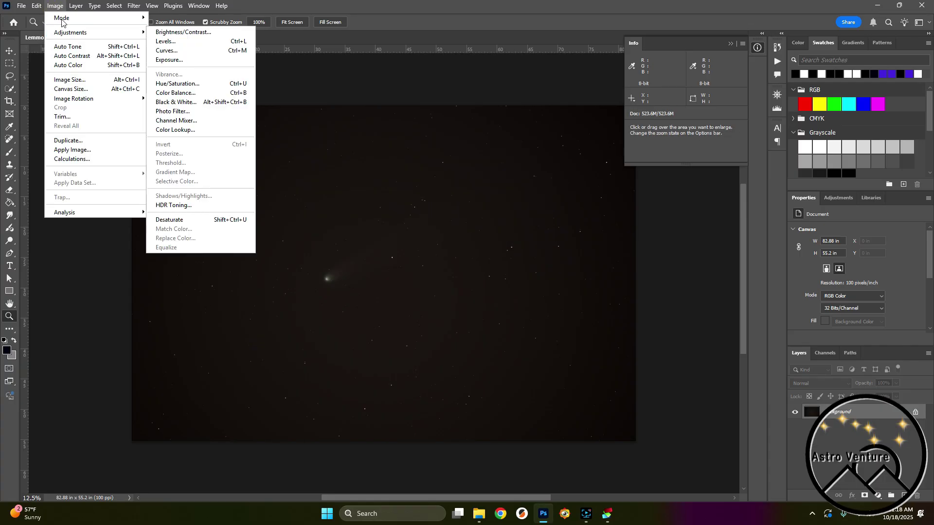
mouse_move(59, 17)
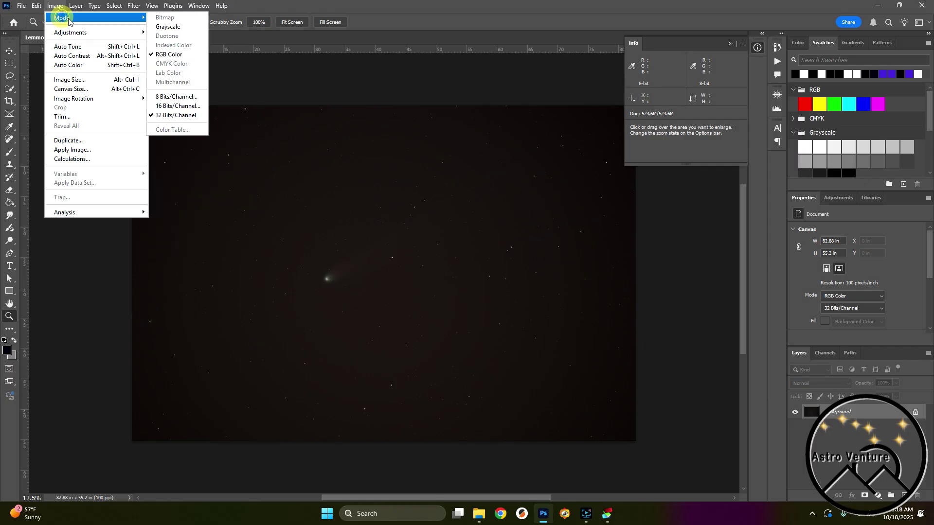
click(168, 105)
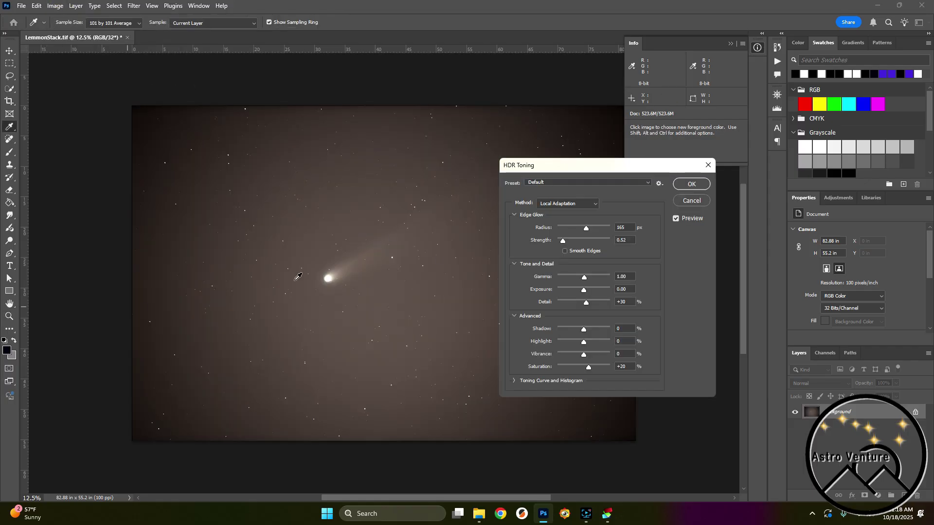
click(570, 204)
click(569, 213)
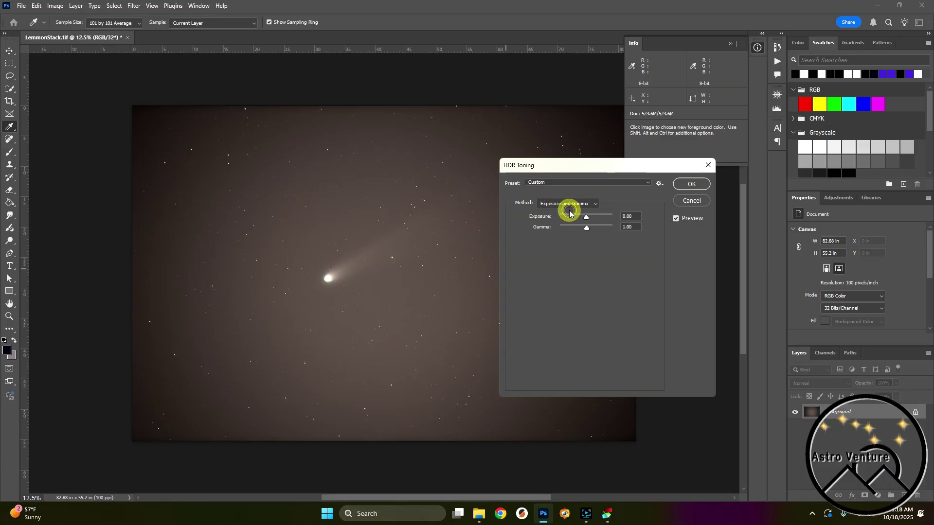
click(689, 187)
key(z)
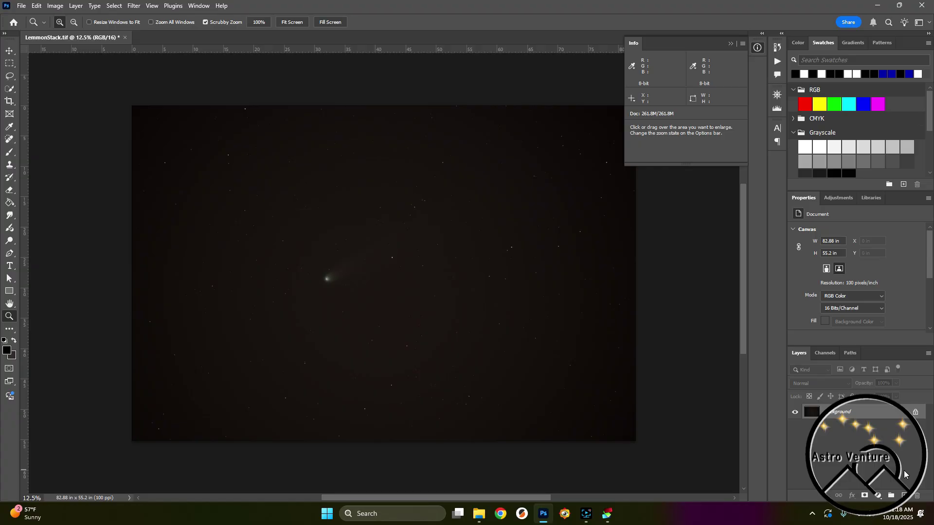
key(ctrl+j)
key(ctrl+j)
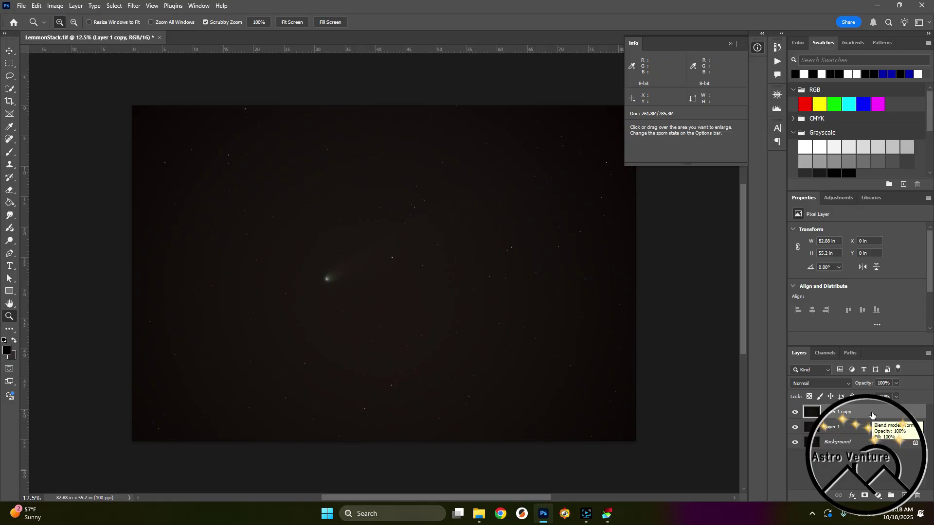
Bring up the Image > Adjustments list for Layer 1 copy
click(54, 6)
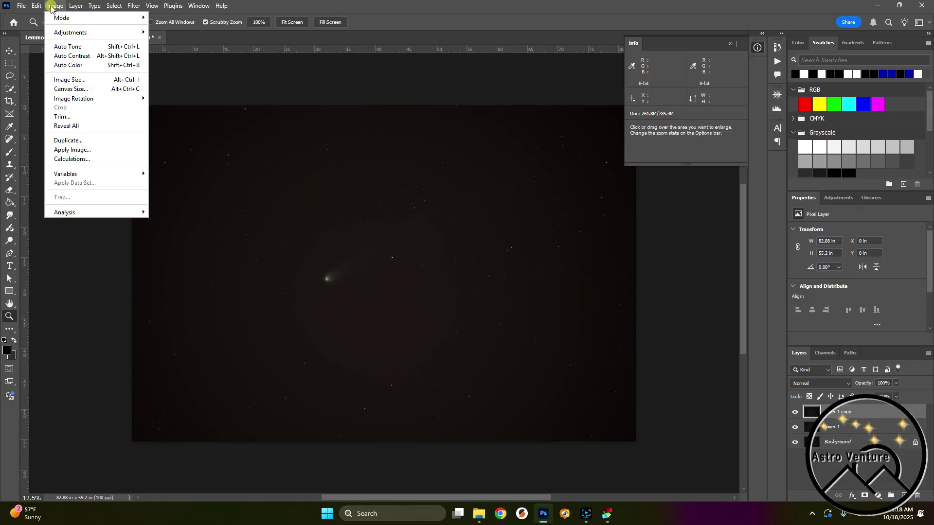
click(59, 32)
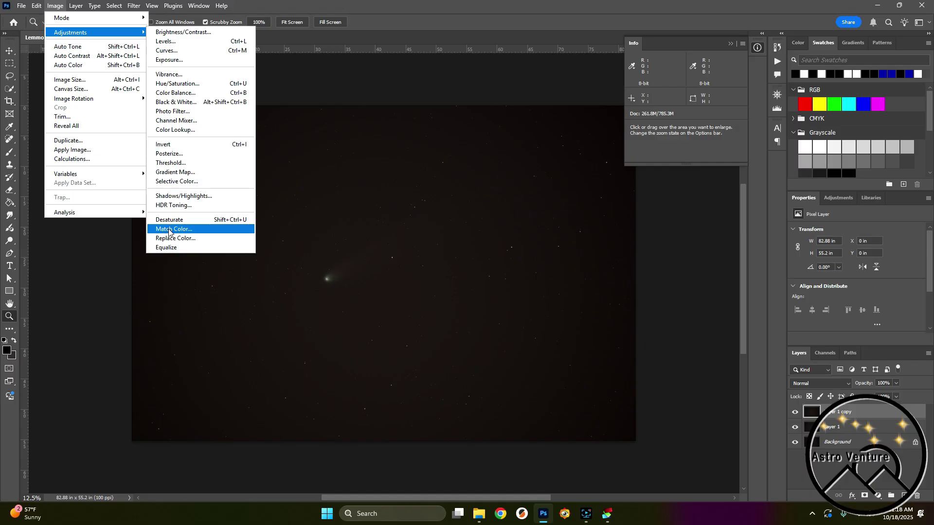
Threshold Layer 1 copy at level 37 so the comet and stars show white
click(178, 163)
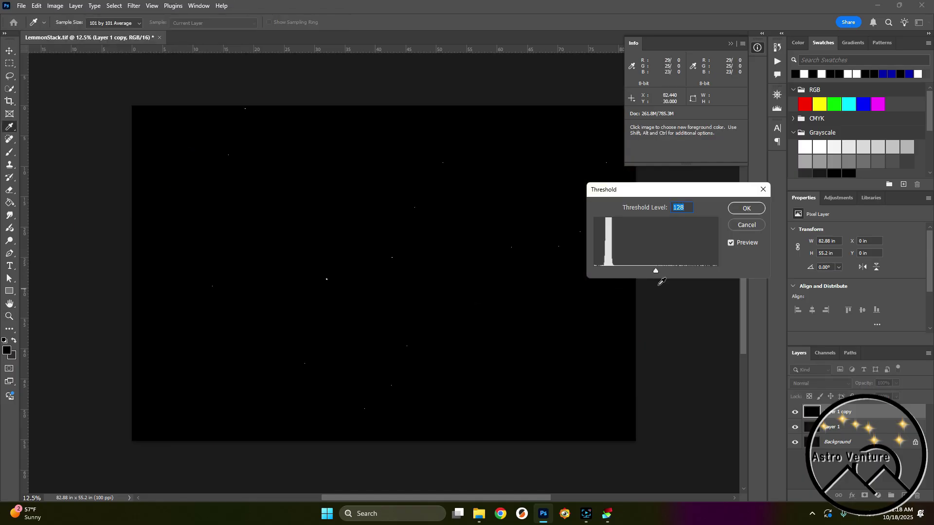
drag(655, 271, 612, 272)
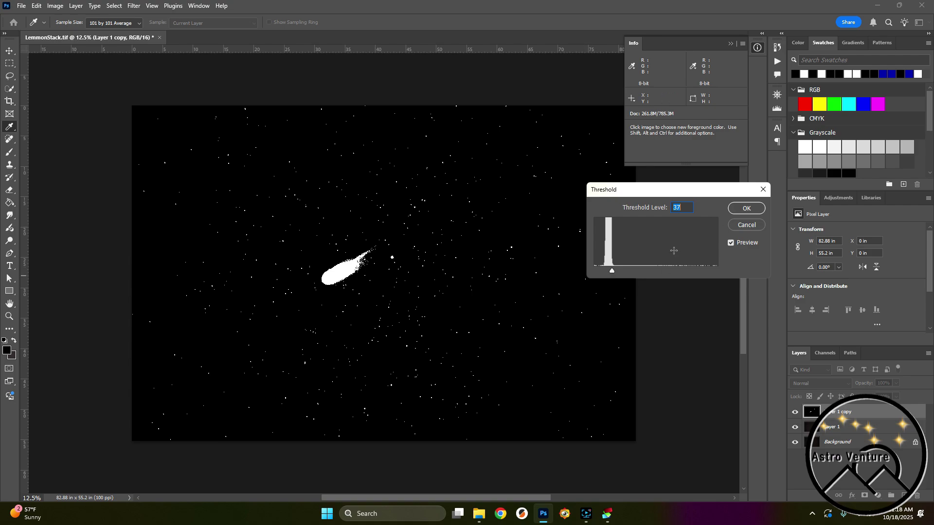
click(744, 209)
key(z)
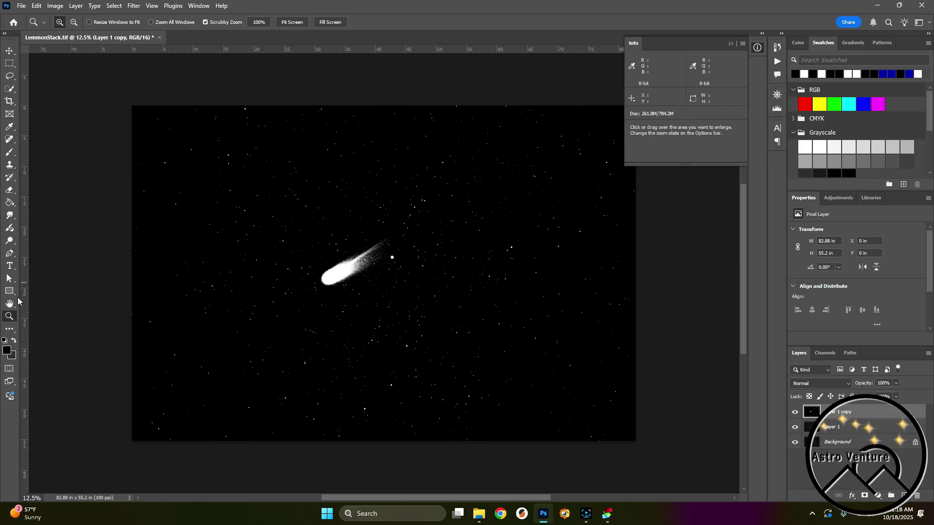
Zoom in to 25% on the comet's head and tail
click(365, 272)
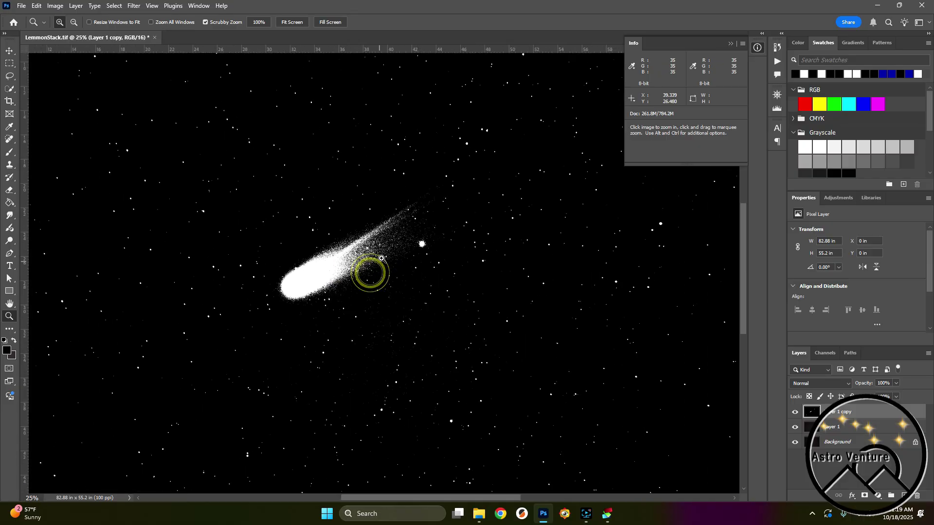
At 50% zoom, place color sampler #1 on a 0,0,0 black sky patch above the comet
click(380, 262)
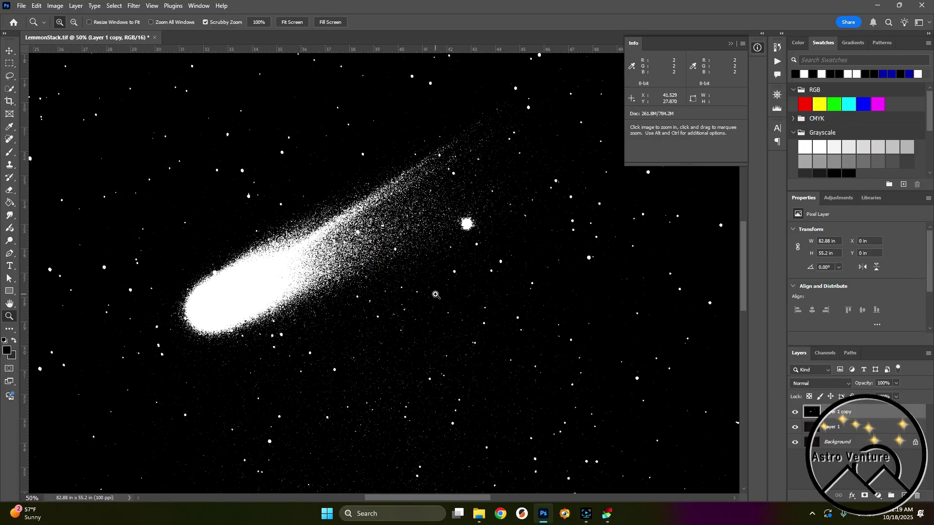
click(10, 153)
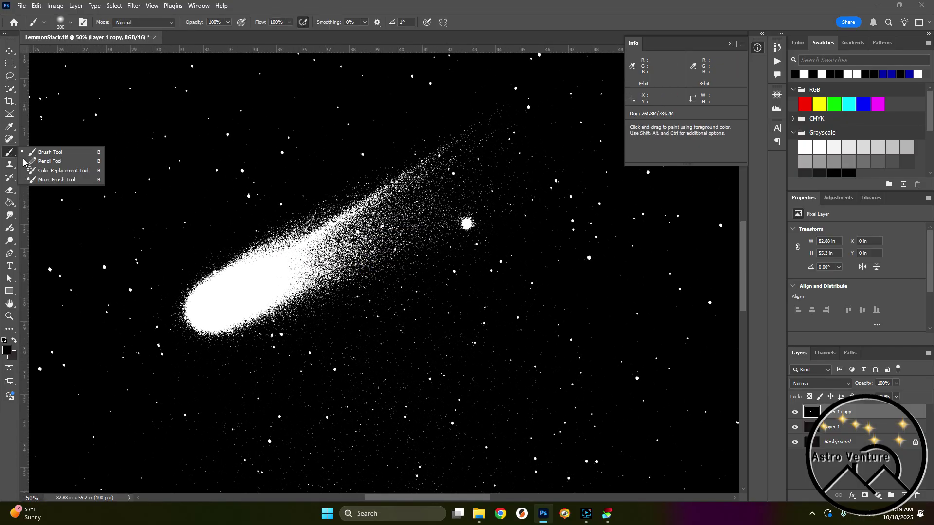
click(9, 127)
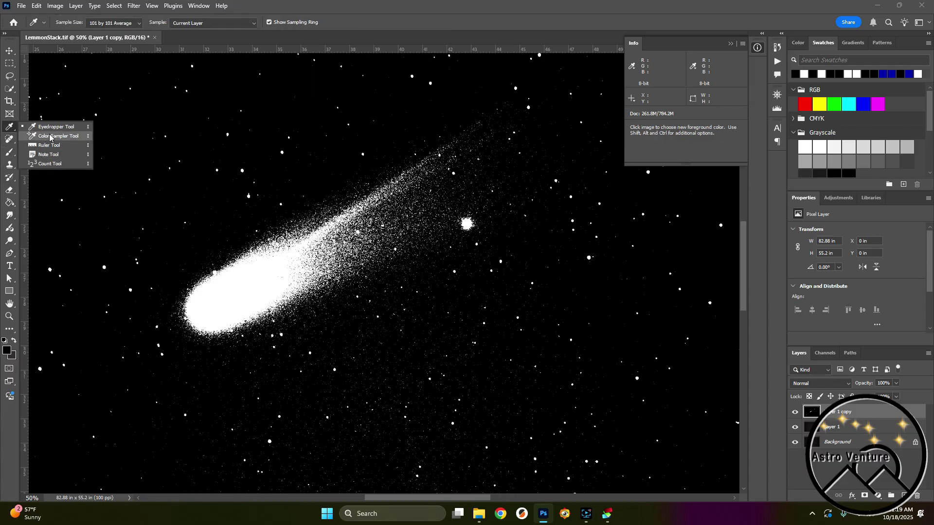
click(50, 137)
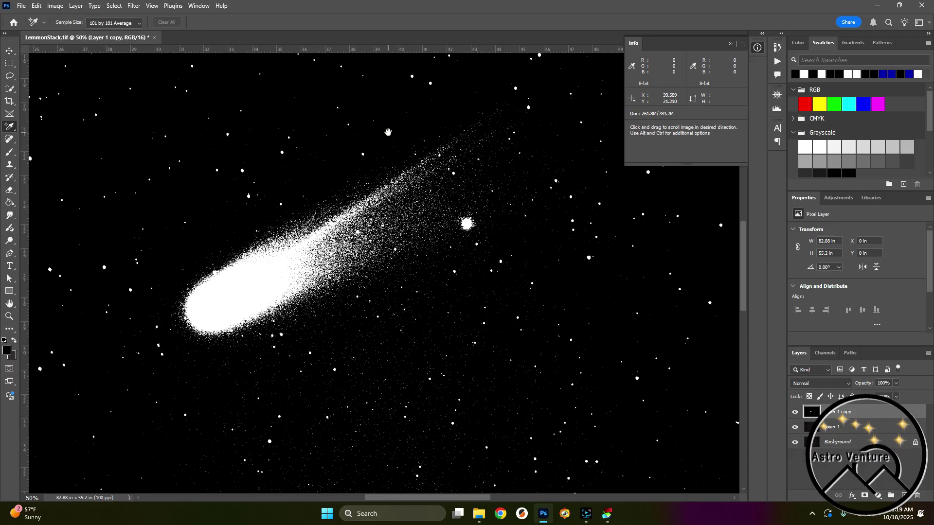
drag(387, 132, 413, 276)
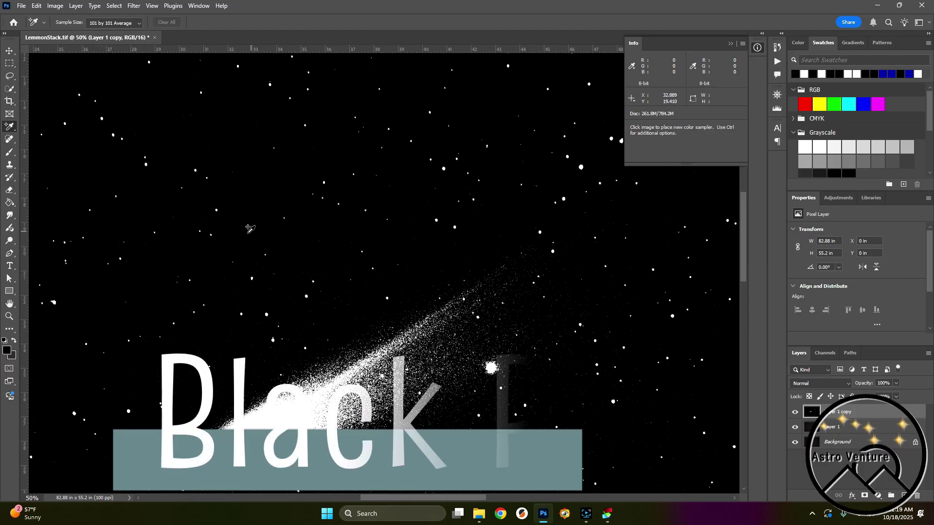
click(248, 231)
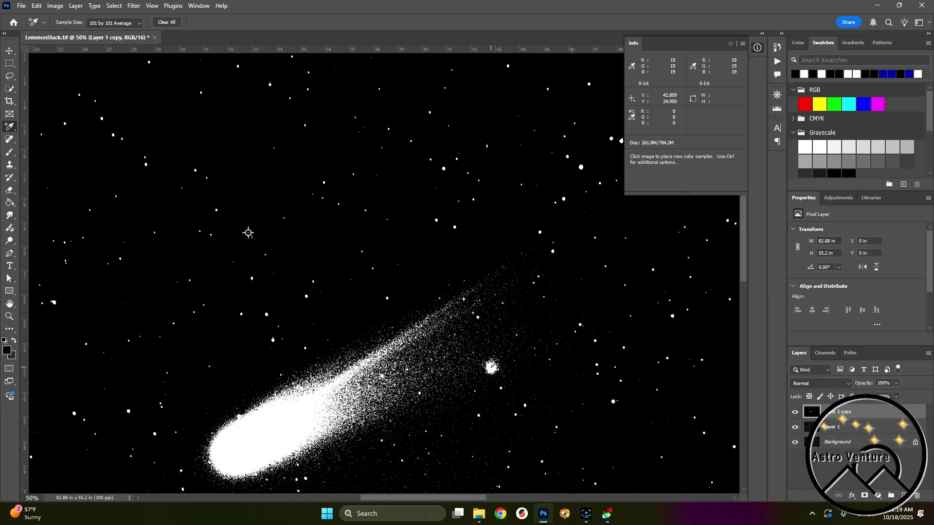
click(8, 316)
At 100%, mark the bright star with color sampler #2 and delete the Layer 1 copy threshold layer
click(498, 368)
click(481, 380)
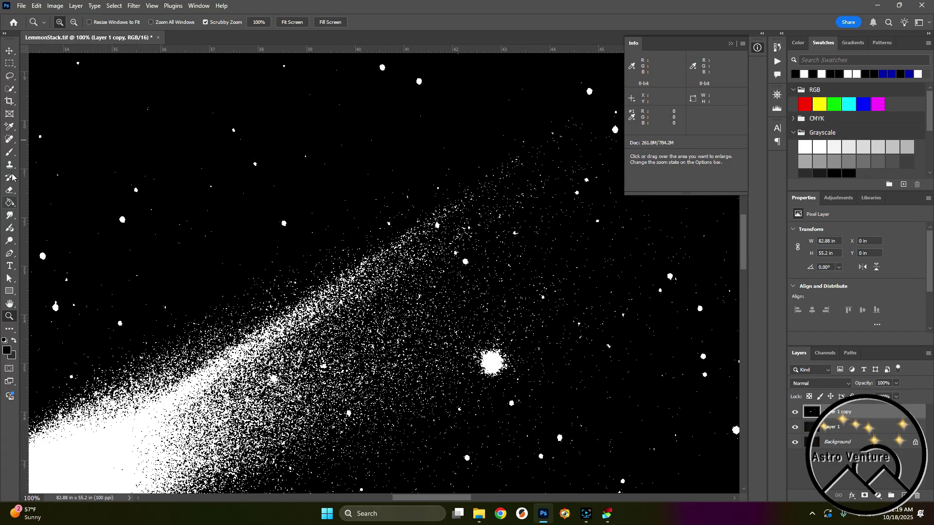
click(9, 127)
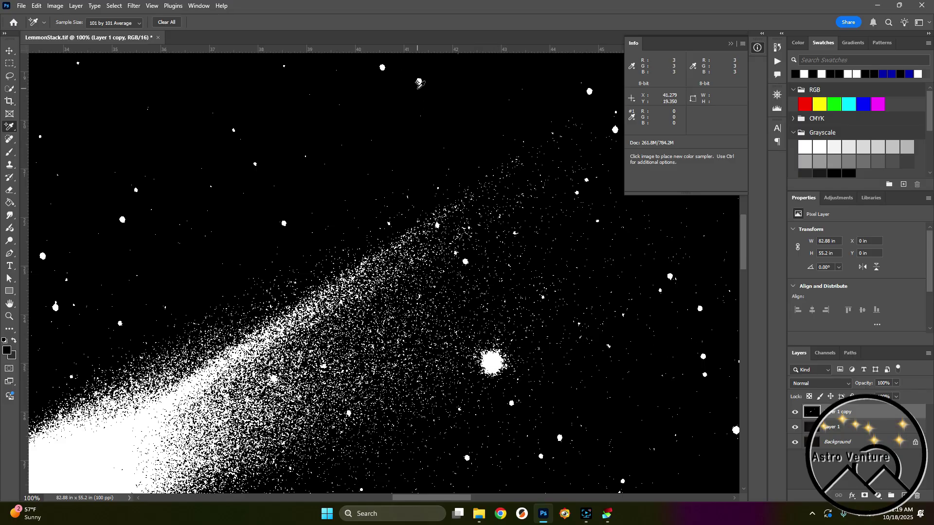
click(492, 363)
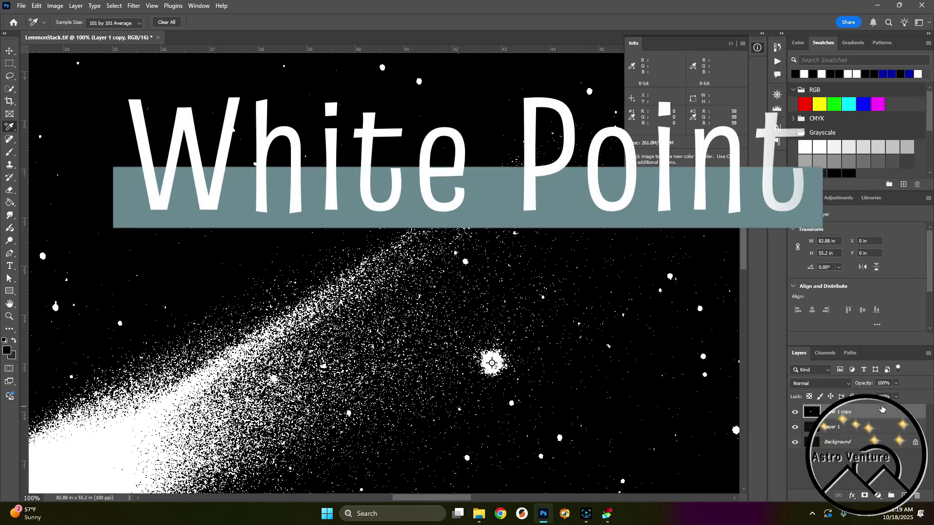
drag(881, 409, 916, 495)
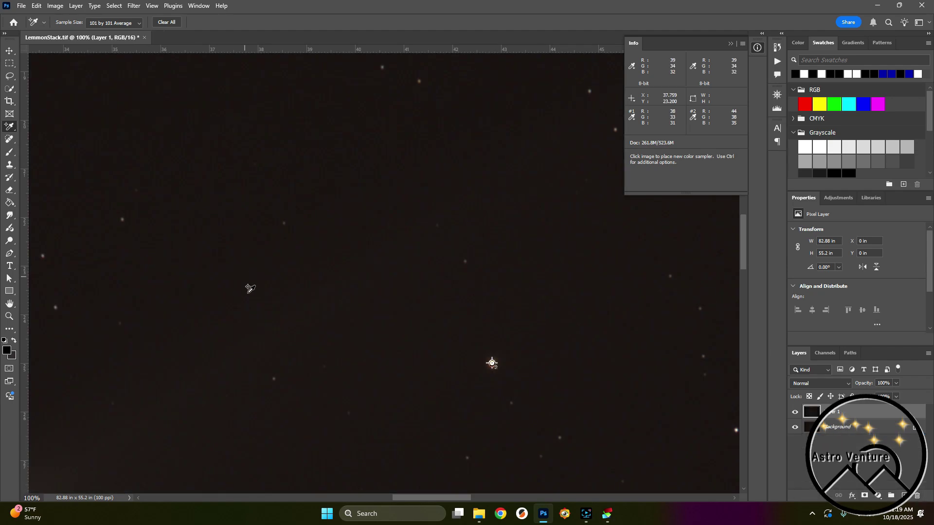
Zoom out to Fit Screen, then in to 16.67% showing both samplers on the comet field
click(10, 316)
alt+click(379, 331)
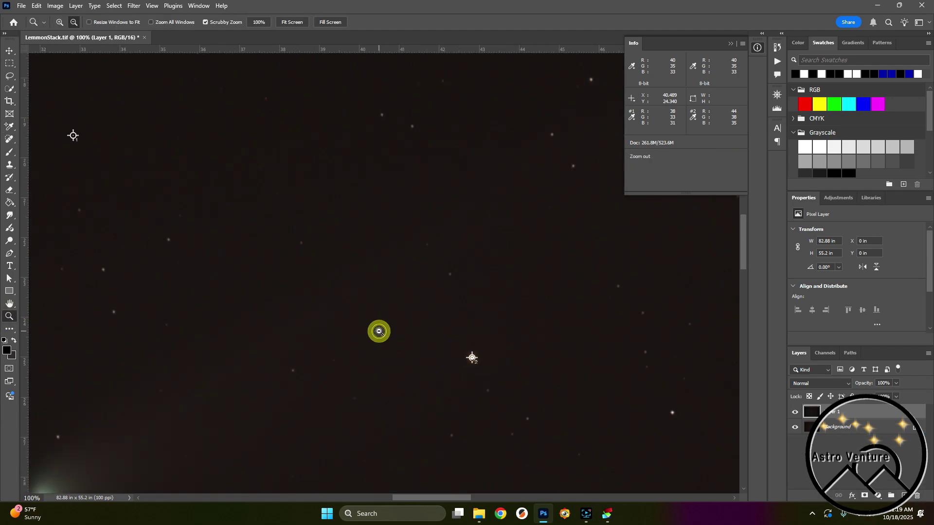
alt+click(378, 332)
alt+click(379, 332)
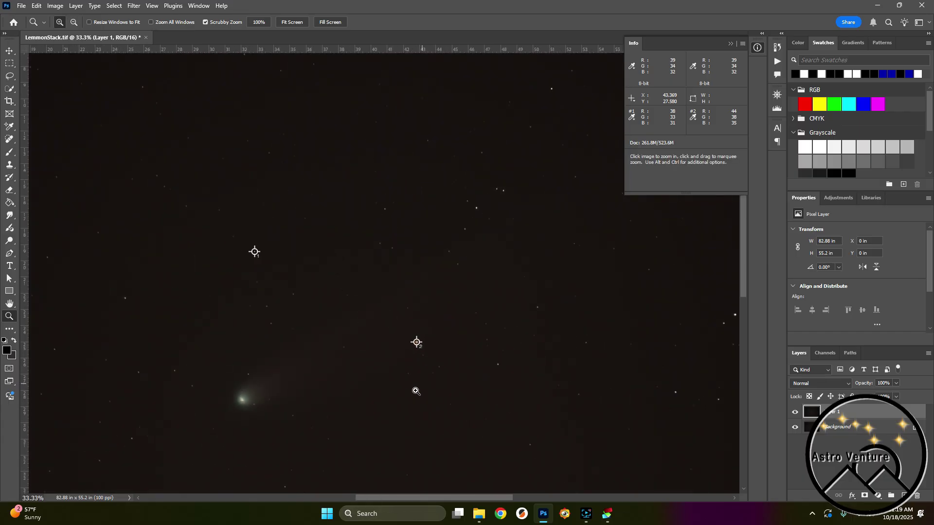
click(305, 21)
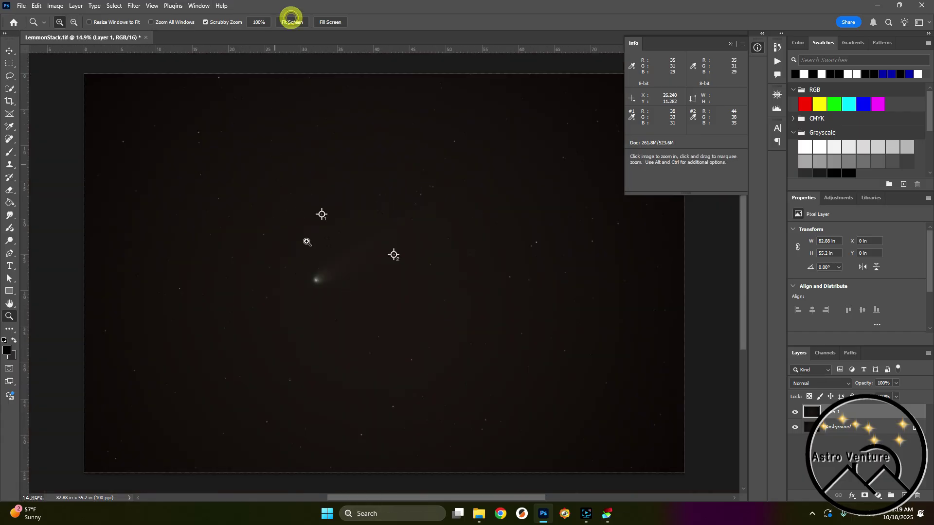
click(335, 247)
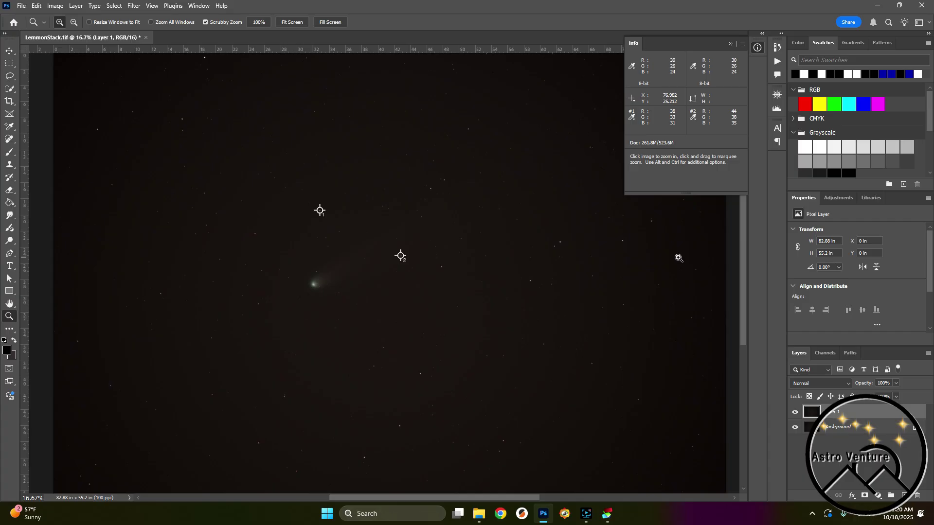
key(i)
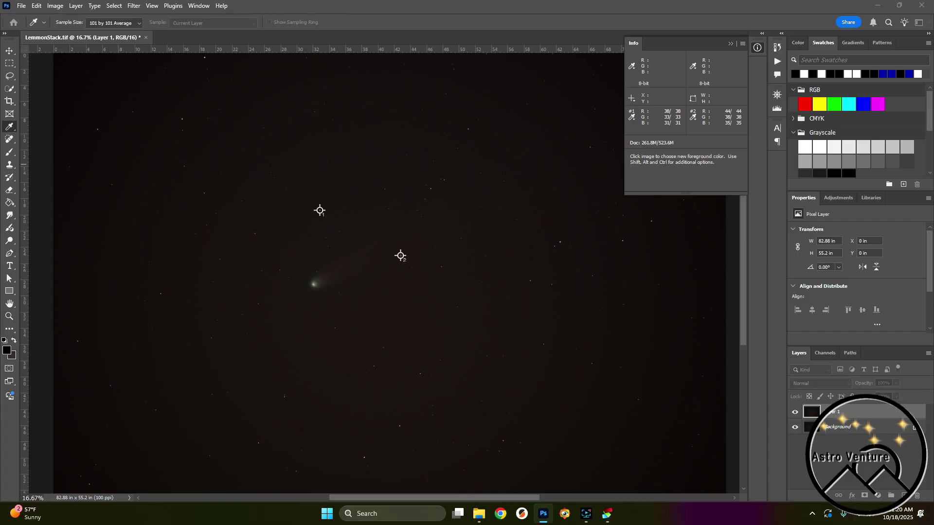
In Levels, raise the RGB black input to 15 to darken the sky
key(ctrl+l)
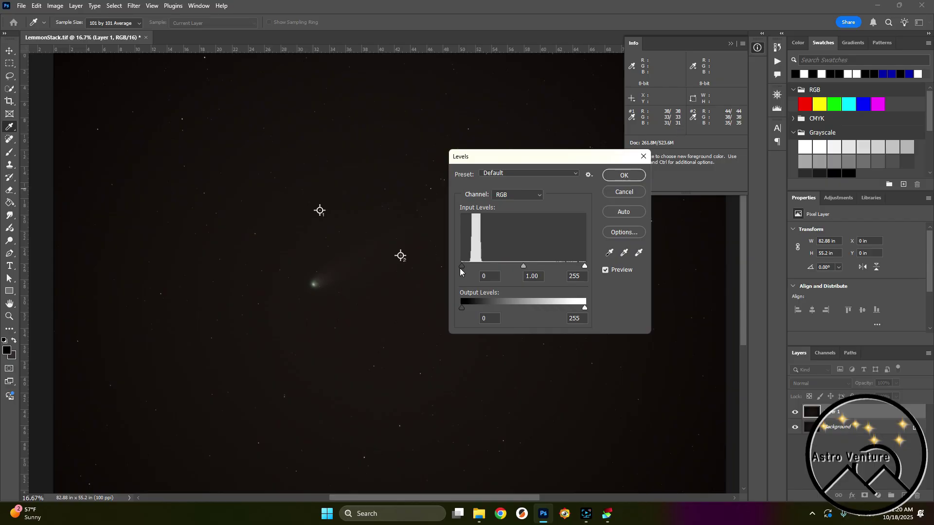
drag(460, 266, 466, 267)
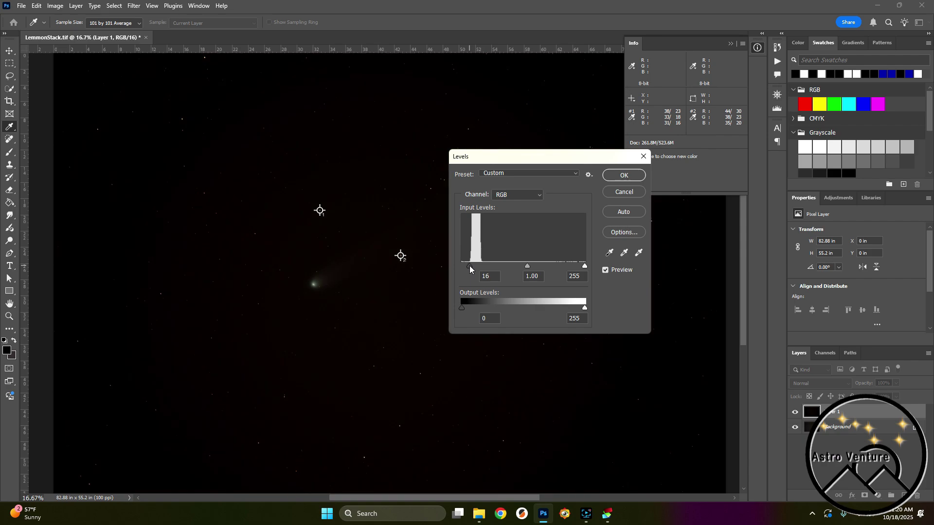
drag(470, 268, 469, 268)
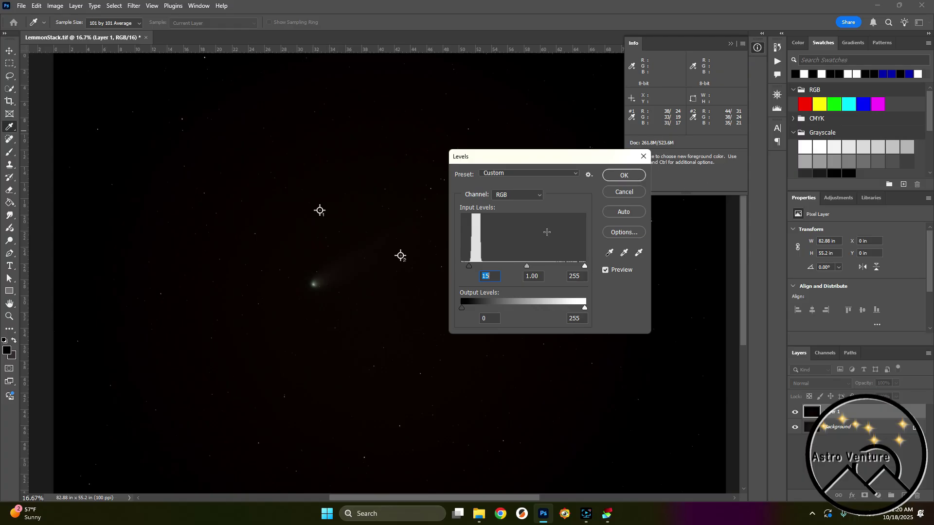
click(514, 194)
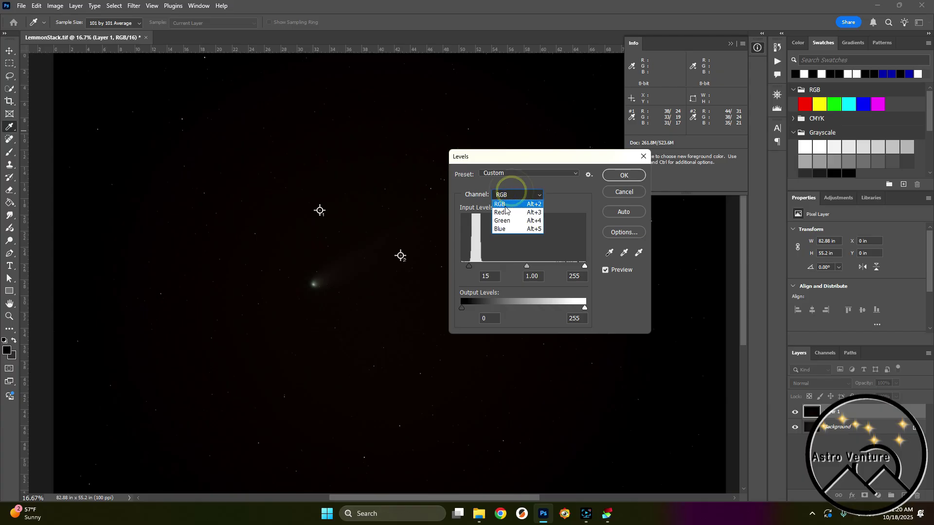
In Levels, raise the Blue channel's black input to 13
click(505, 213)
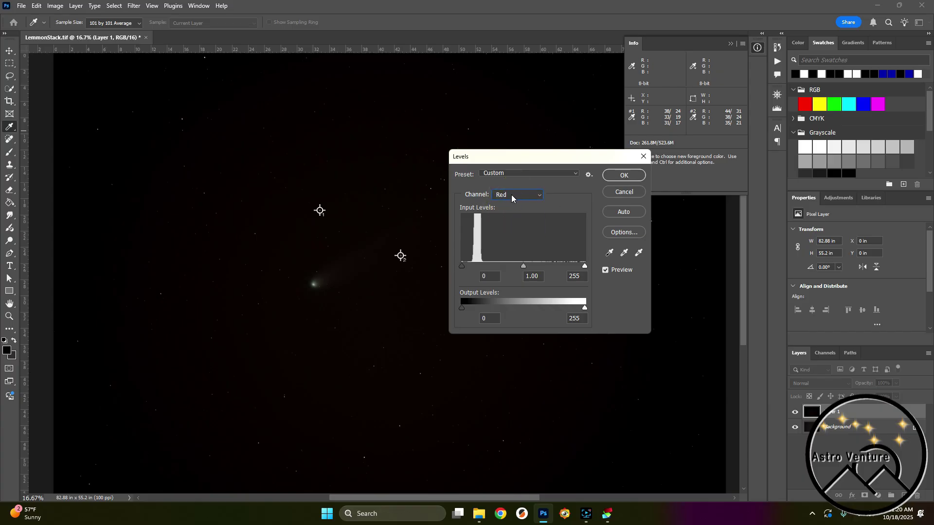
click(512, 195)
click(506, 204)
click(506, 199)
click(504, 232)
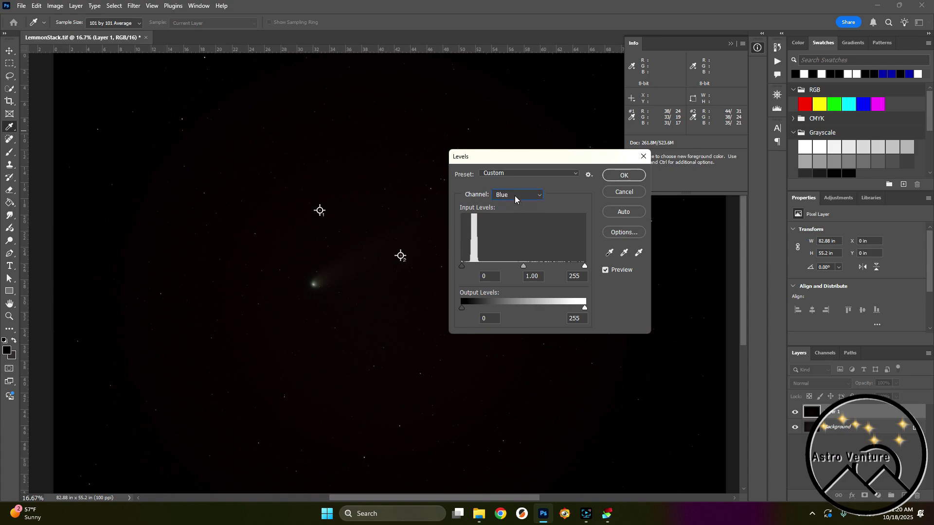
drag(461, 267, 468, 268)
Raise the Green and Red black inputs and apply Levels, leaving samplers at 7/10/9 and 14/15/13
click(510, 194)
click(504, 222)
key(Up)
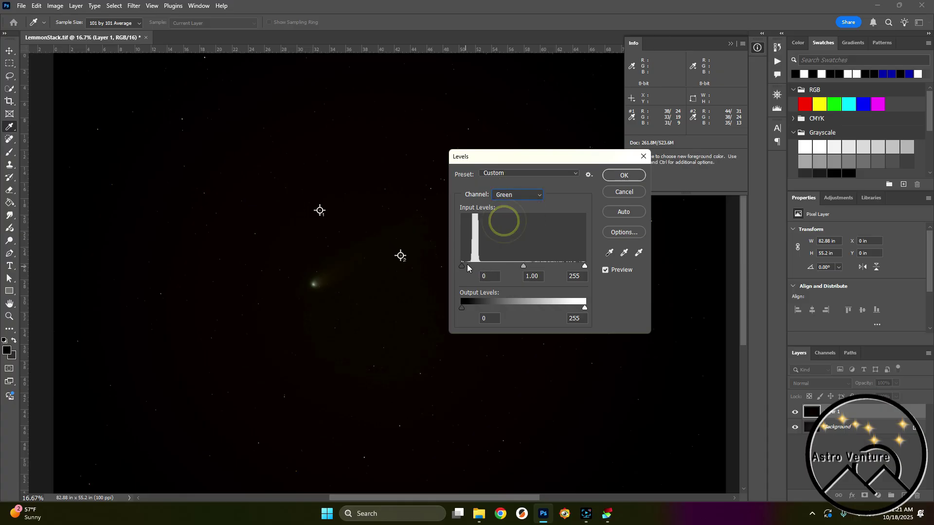
drag(460, 265, 468, 266)
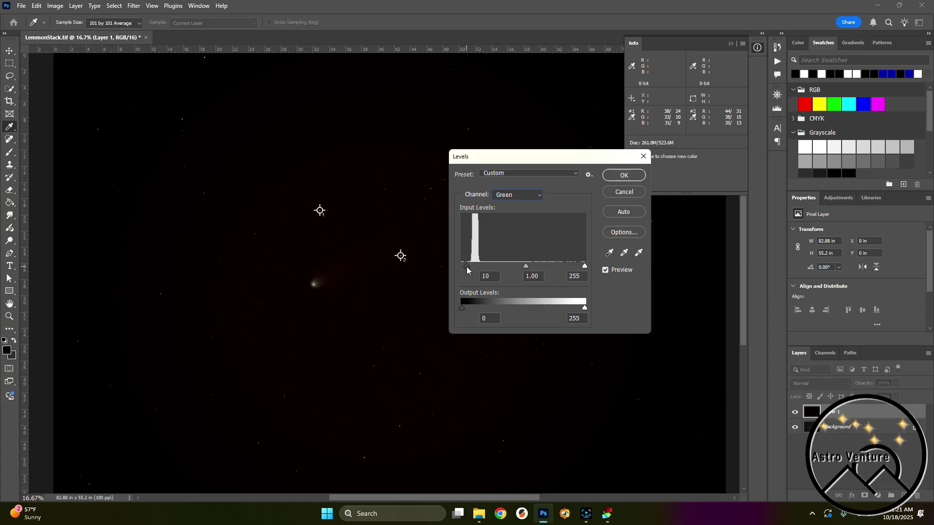
click(514, 195)
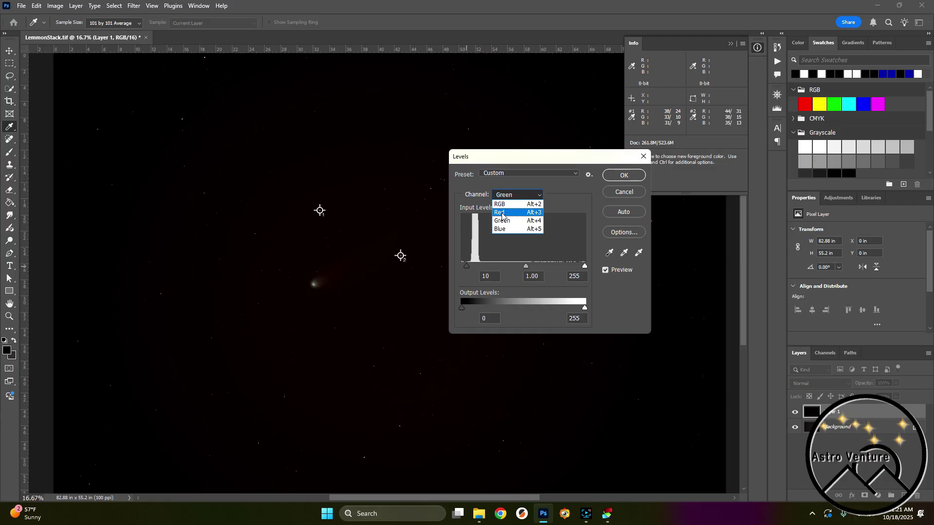
click(502, 215)
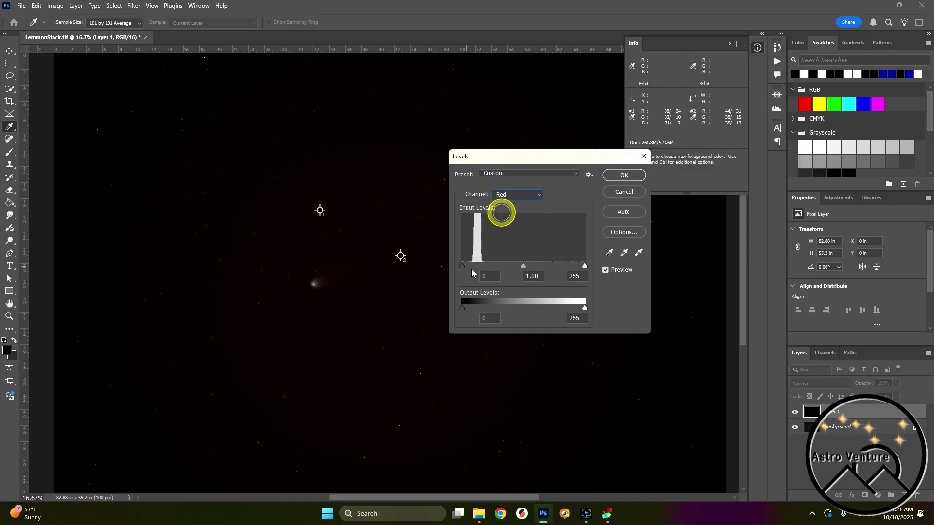
drag(462, 266, 471, 270)
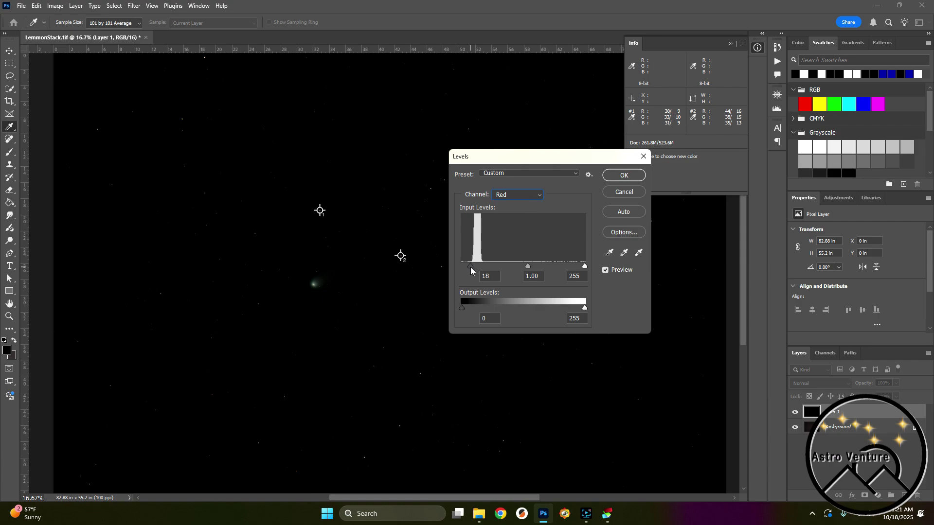
click(624, 175)
key(z)
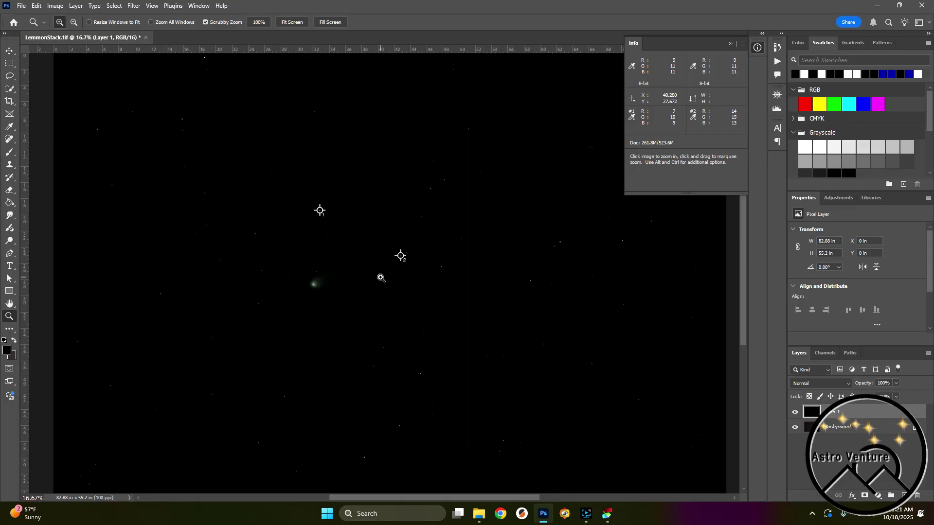
key(ctrl)
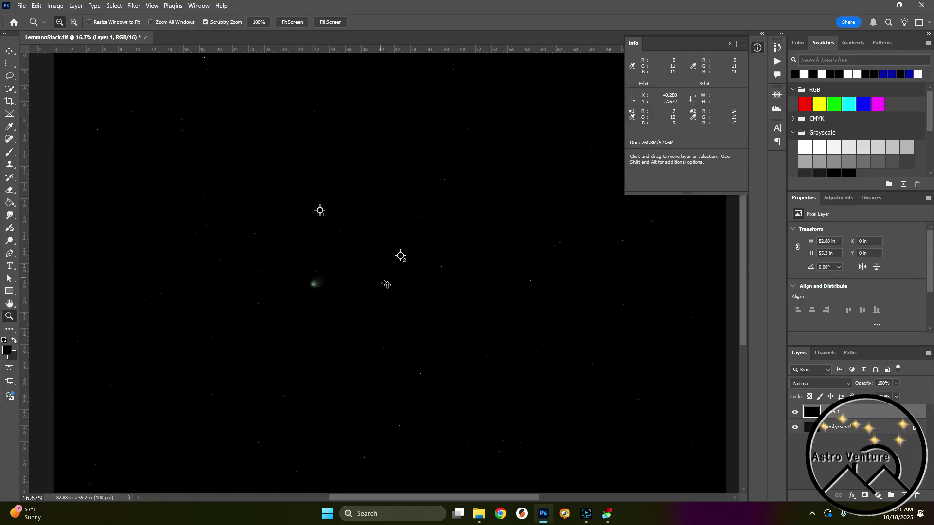
key(i)
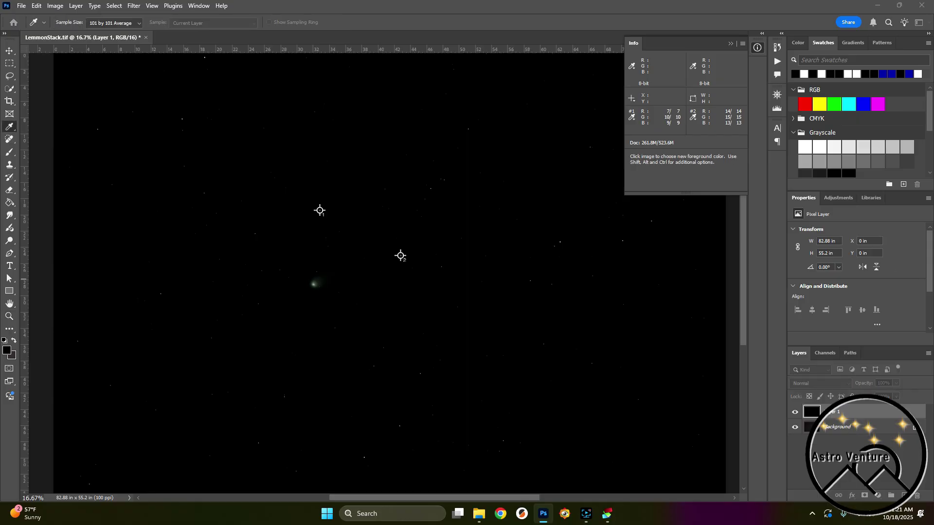
Apply the Arcsinh100 Curves preset to stretch the image and reveal the comet's tail
key(ctrl+m)
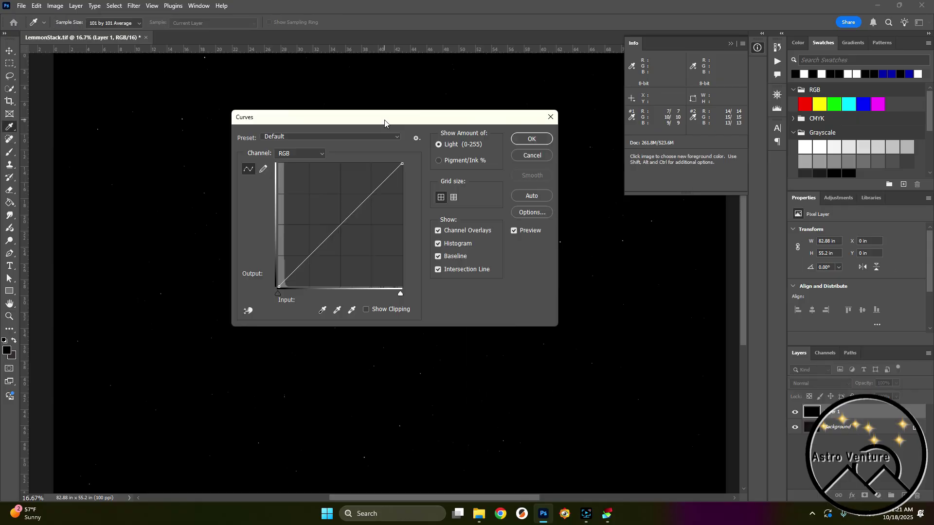
drag(372, 120, 572, 165)
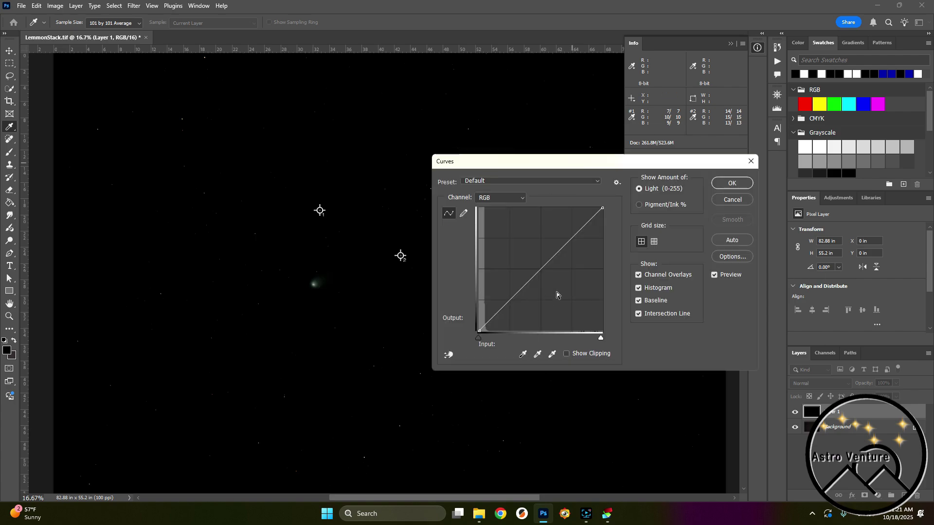
click(509, 180)
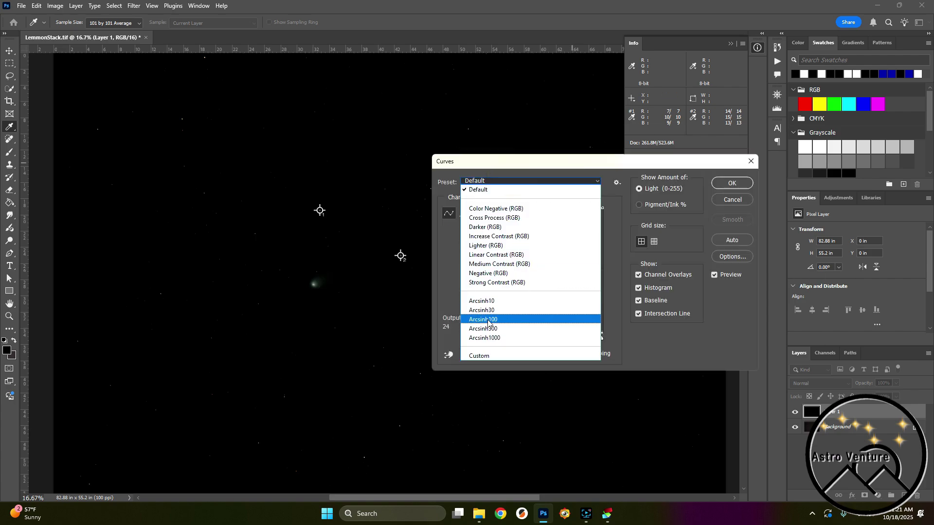
click(519, 319)
click(733, 183)
key(z)
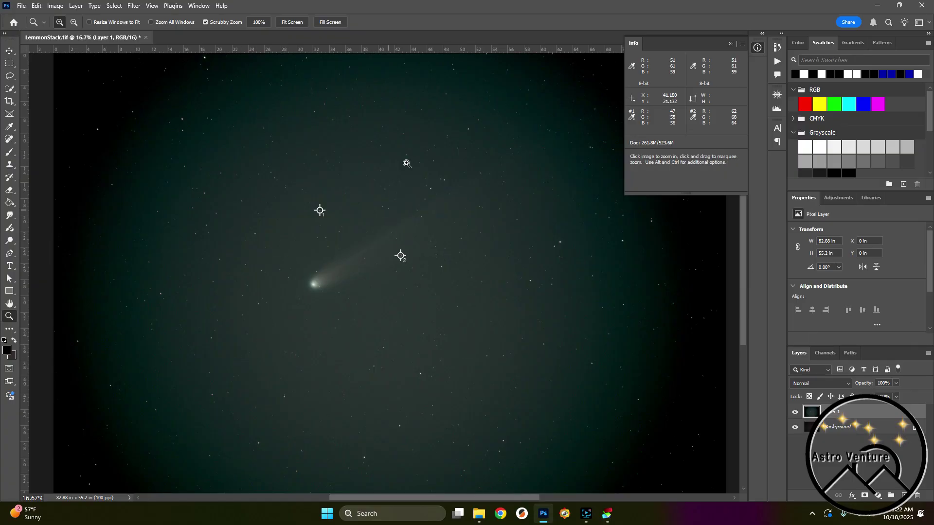
In Levels, raise the Red black input and the Green black input to 43
key(ctrl+l)
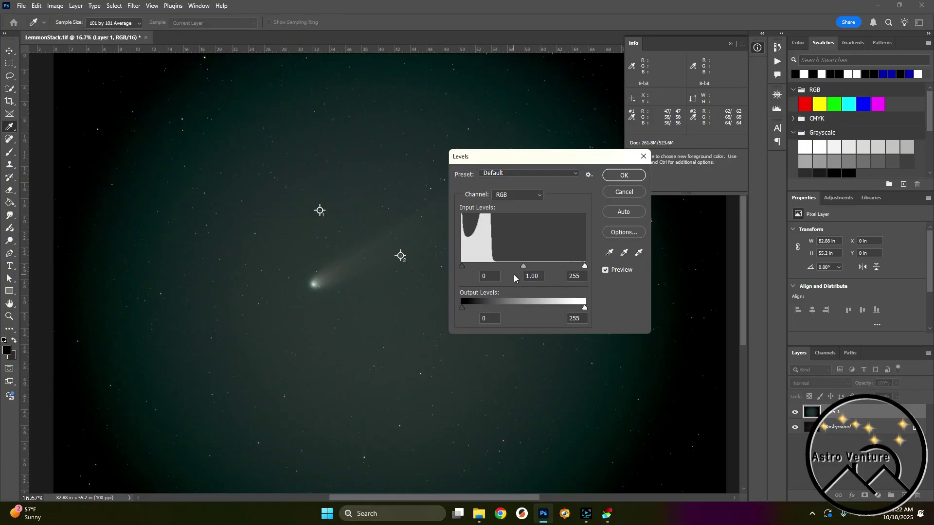
click(517, 195)
click(510, 211)
drag(461, 267, 478, 266)
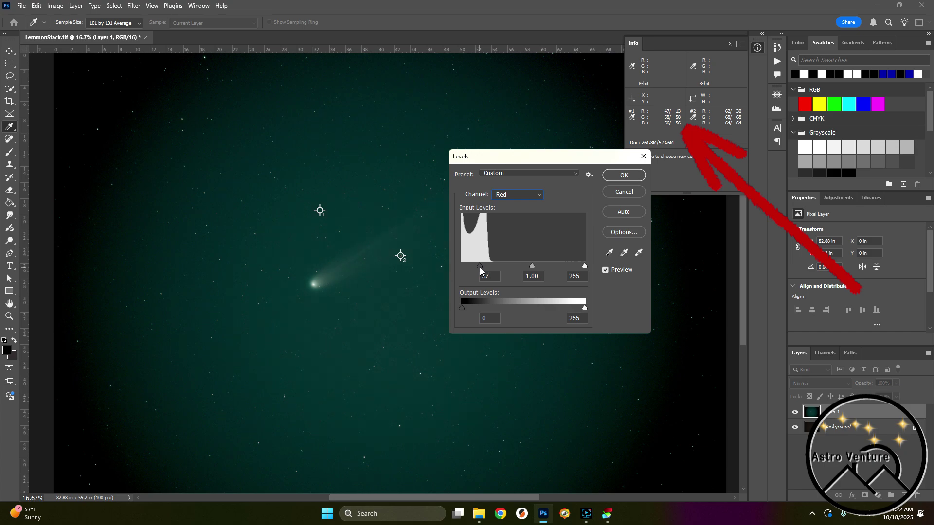
click(503, 195)
click(504, 221)
drag(462, 266, 469, 268)
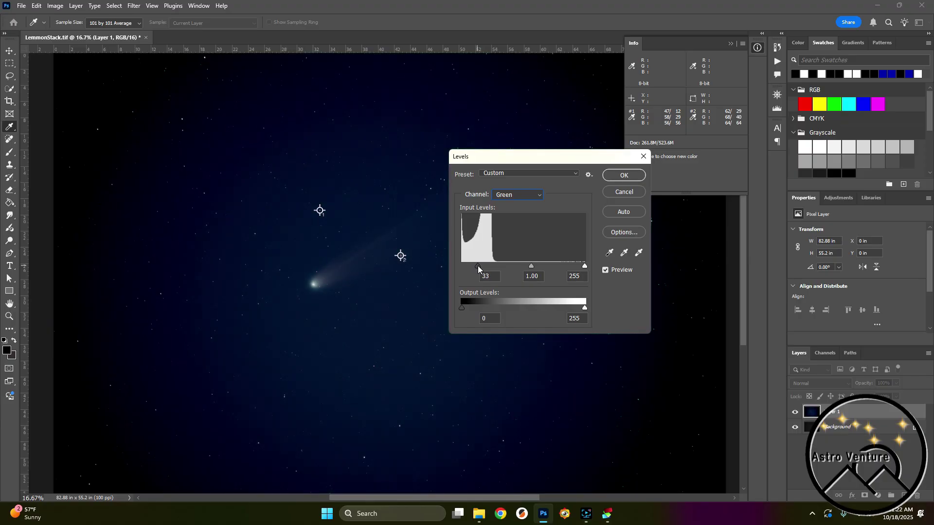
drag(479, 266, 485, 269)
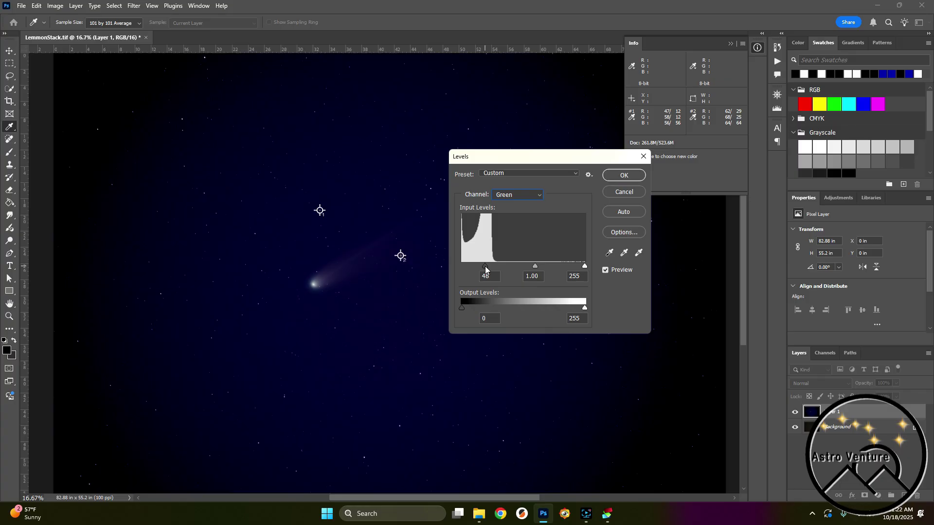
Raise the Blue black input to 46 and apply, leaving samplers at 12/12/13 and 29/25/23
click(514, 197)
click(503, 228)
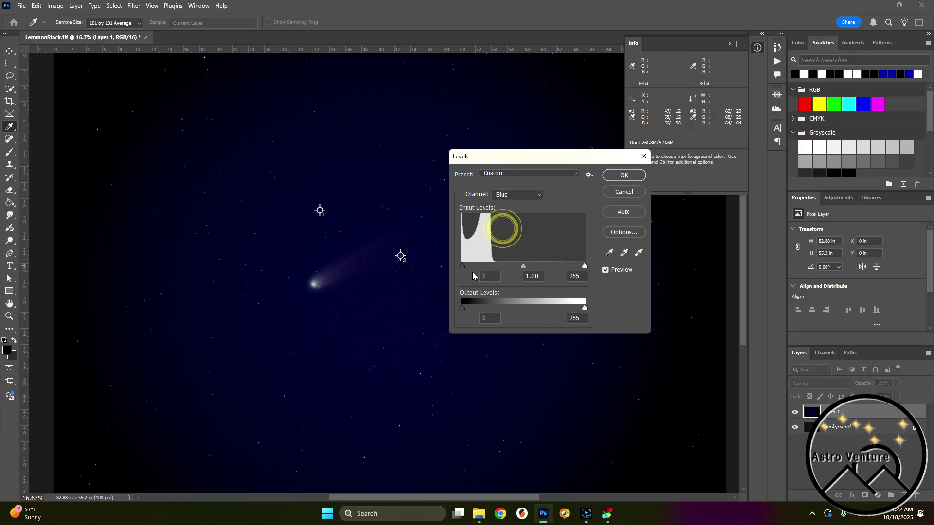
drag(461, 266, 484, 273)
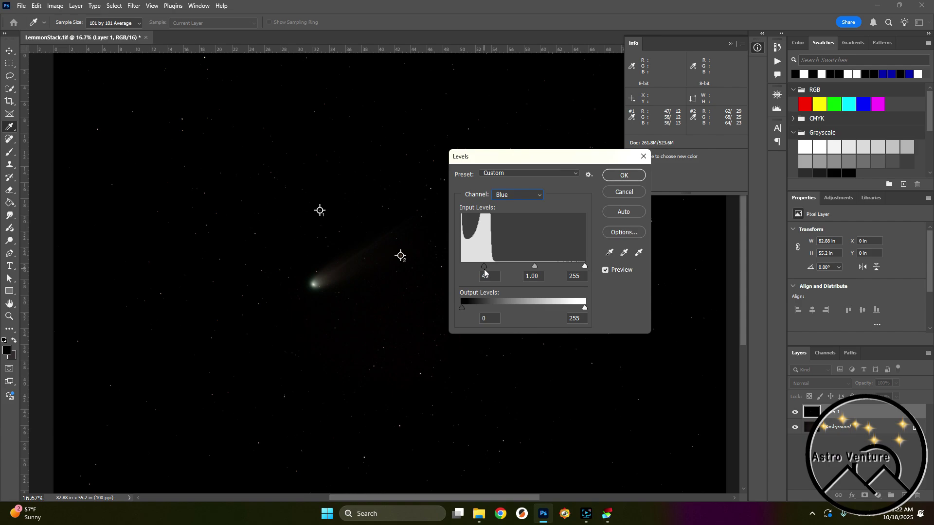
click(627, 176)
key(z)
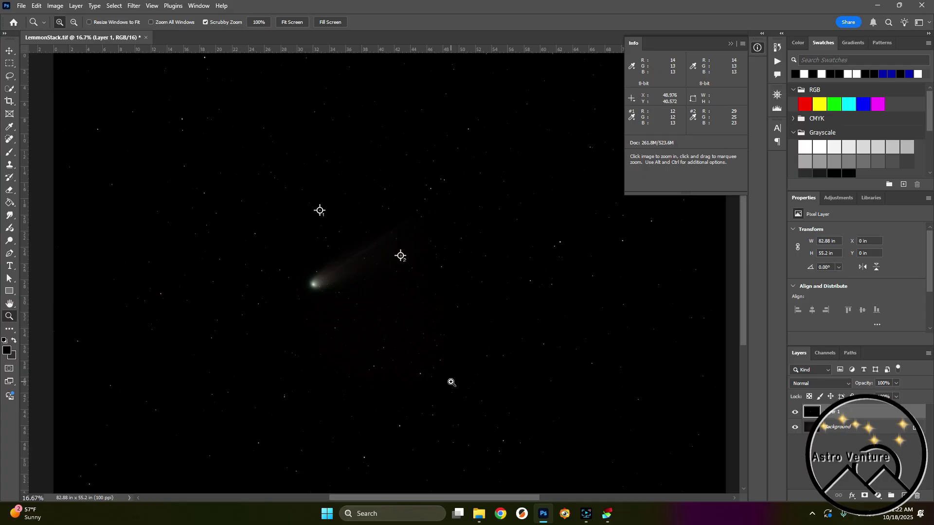
Preview the Arcsinh10 Curves preset, then cancel it
key(ctrl)
key(ctrl+m)
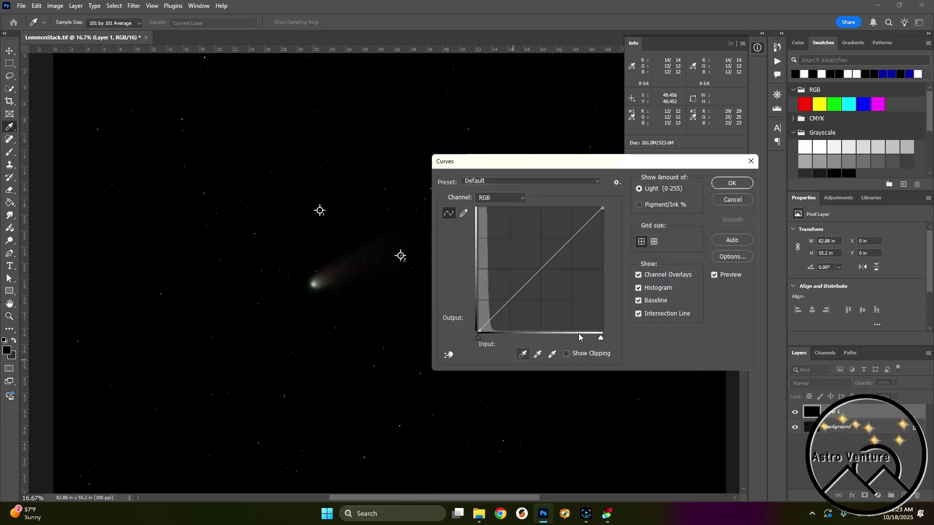
click(511, 183)
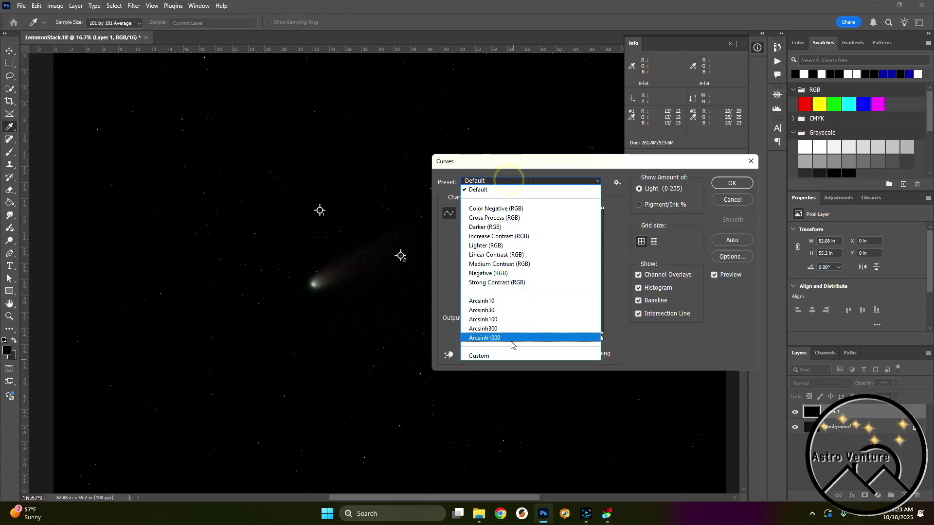
click(491, 303)
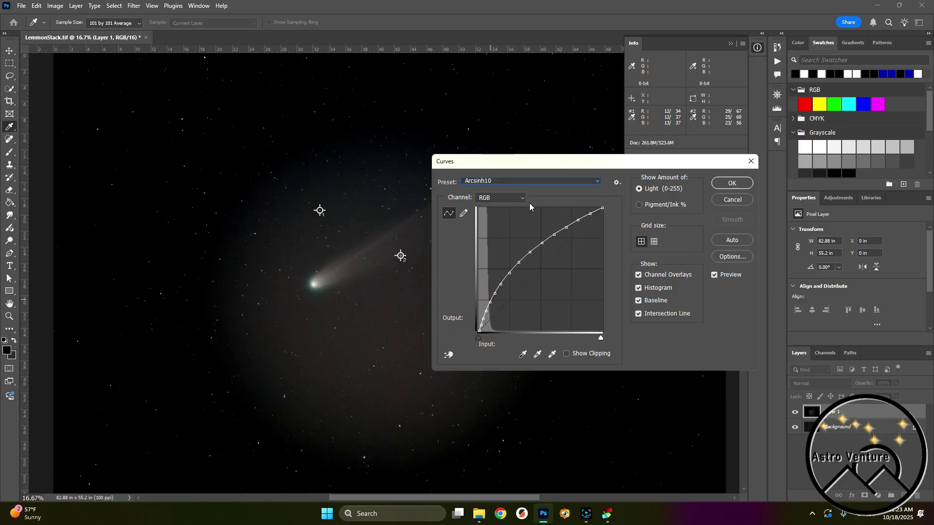
click(734, 201)
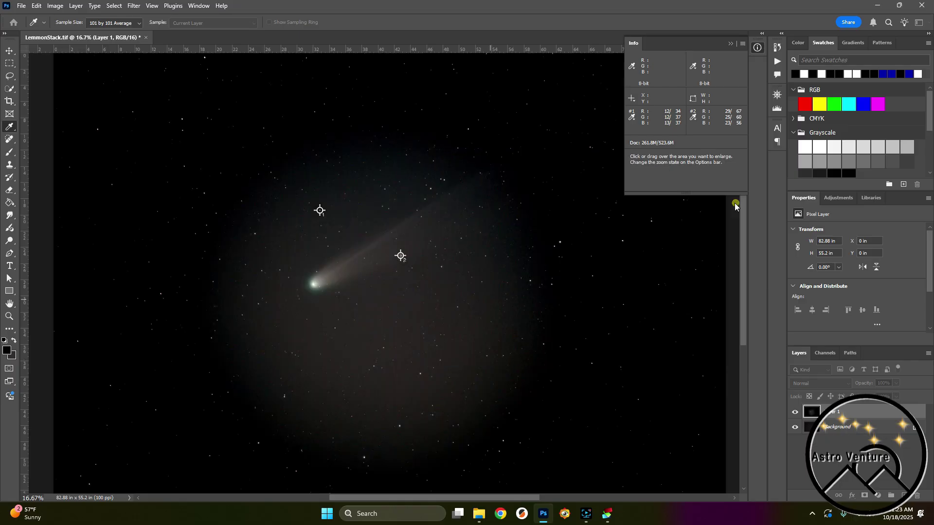
Apply the Arcsinh100 Curves preset again, lifting samplers to 60/66/65 and 96/90/86
key(ctrl+m)
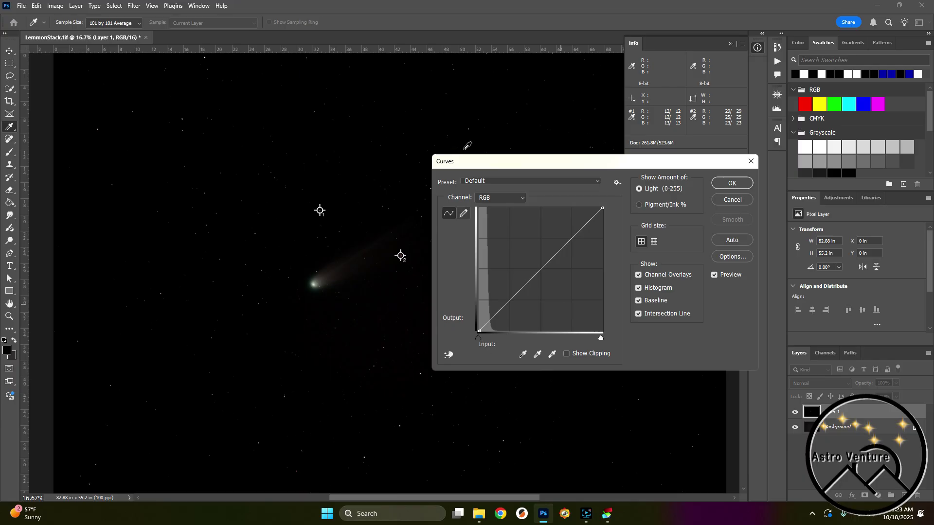
click(524, 180)
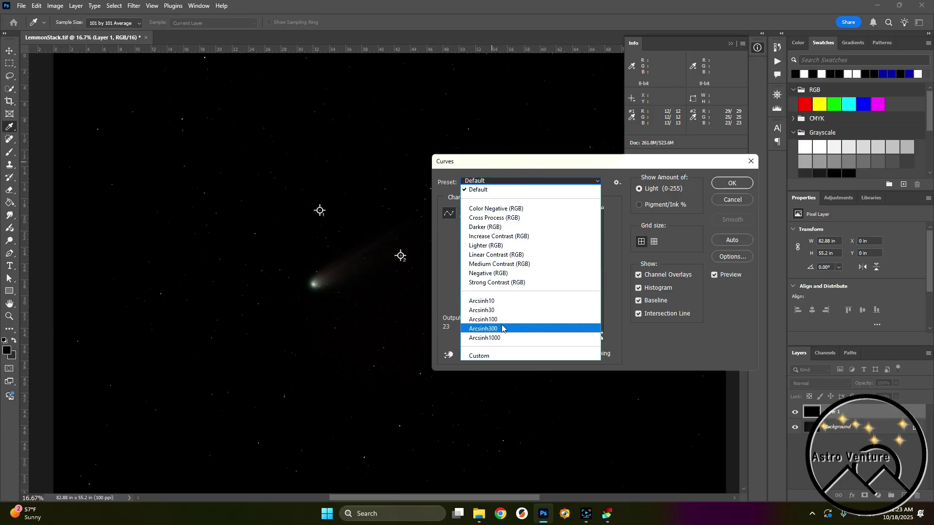
click(488, 321)
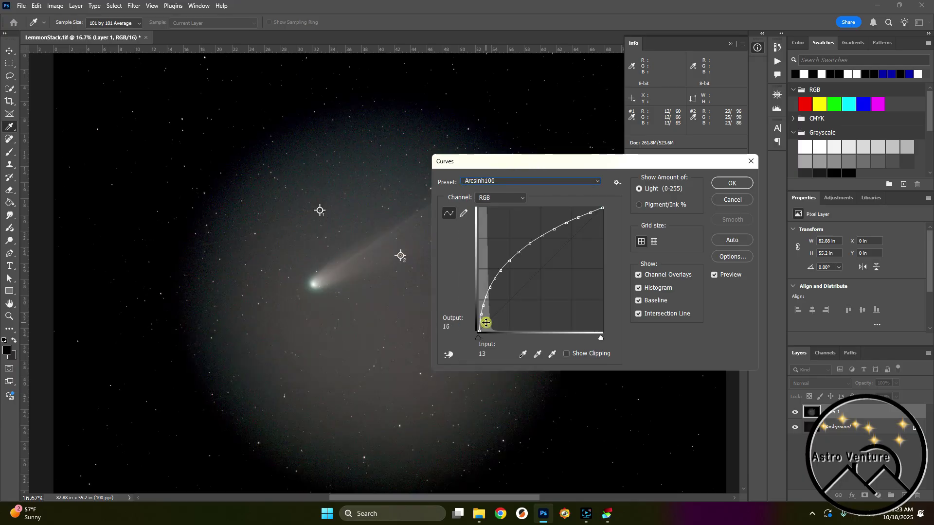
click(730, 183)
key(z)
key(ctrl+l)
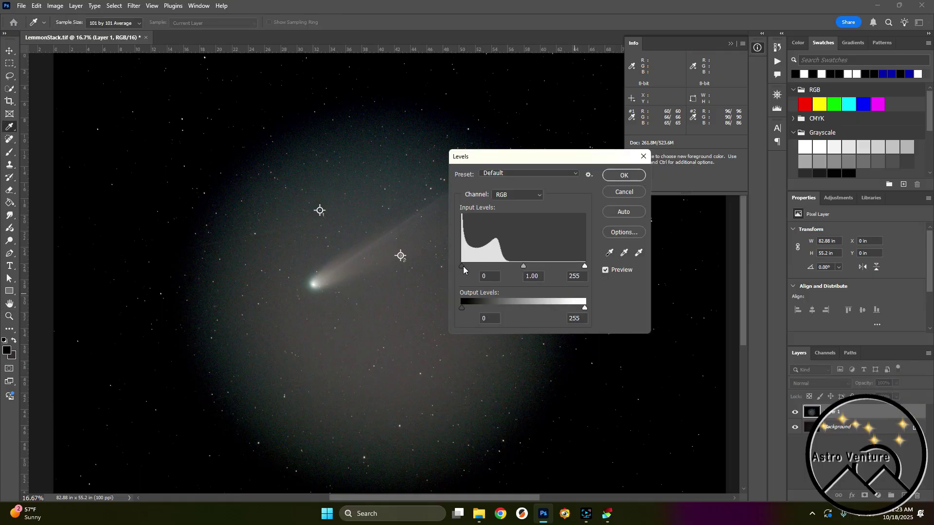
Apply Levels with the RGB black input at 58, dropping samplers to 13/12/13 and 50/42/37
drag(462, 266, 490, 273)
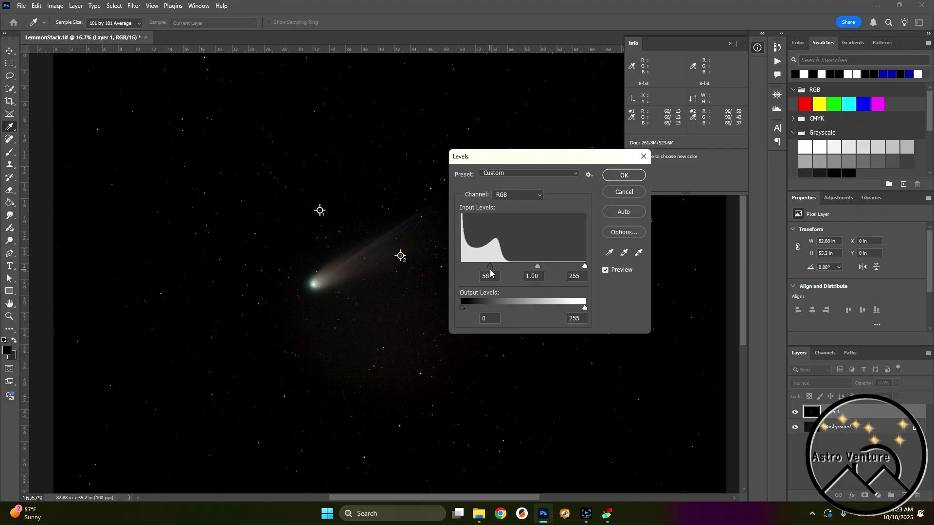
click(626, 174)
key(z)
scroll(549, 67, right, 1)
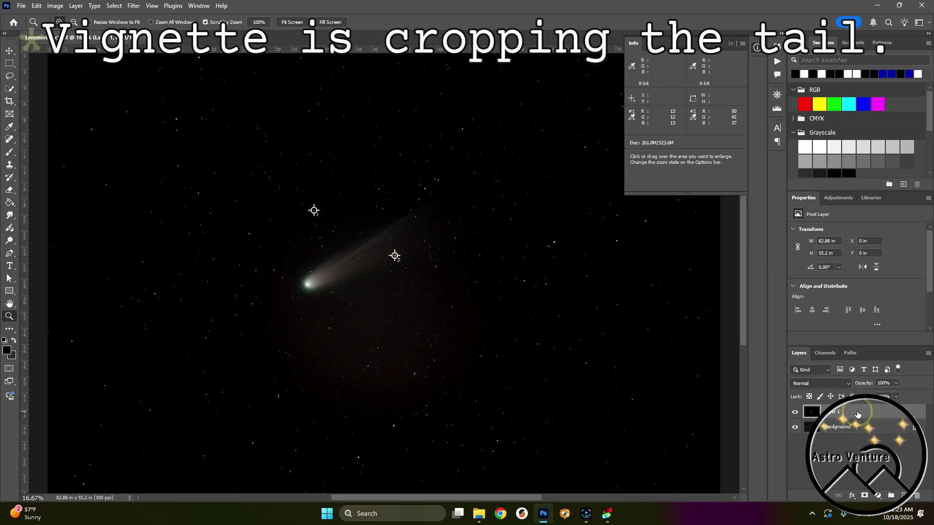
Duplicate the stretched layer and lower Exposure to -0.90 in the Camera Raw Filter
key(ctrl+j)
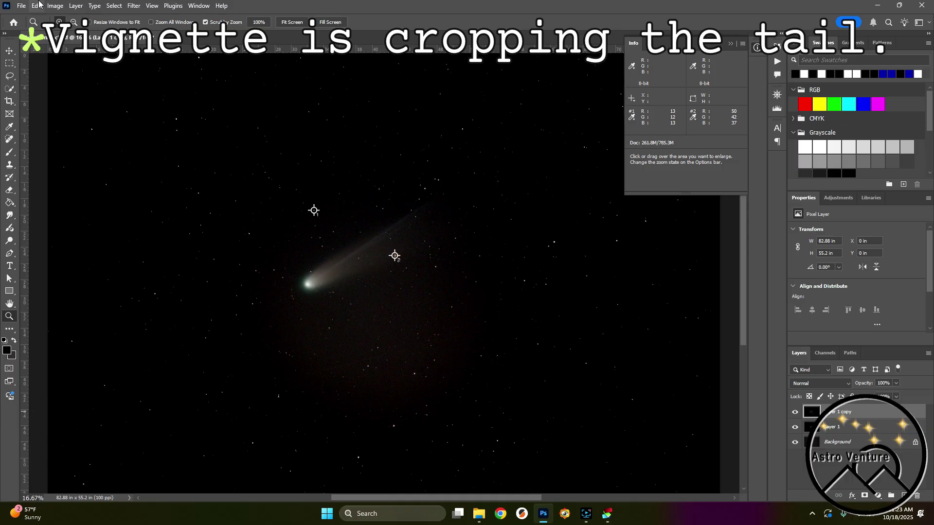
click(135, 9)
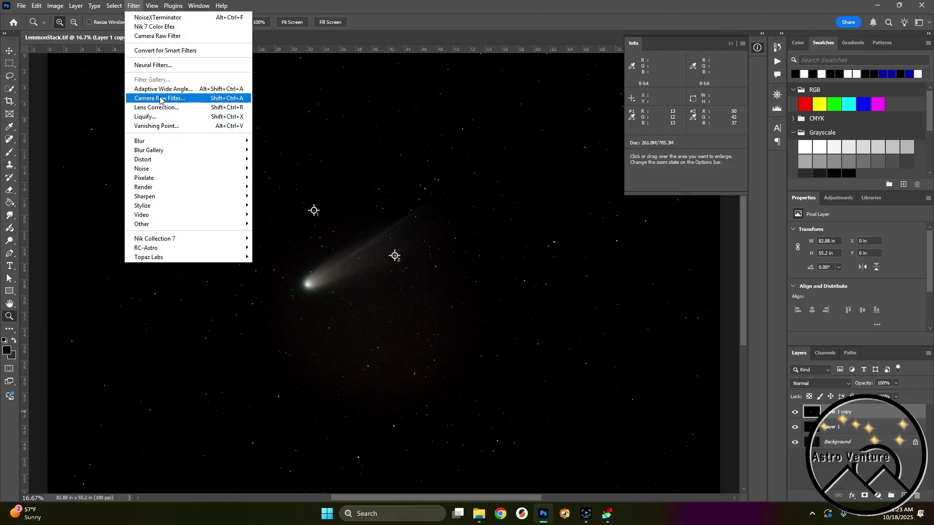
click(158, 97)
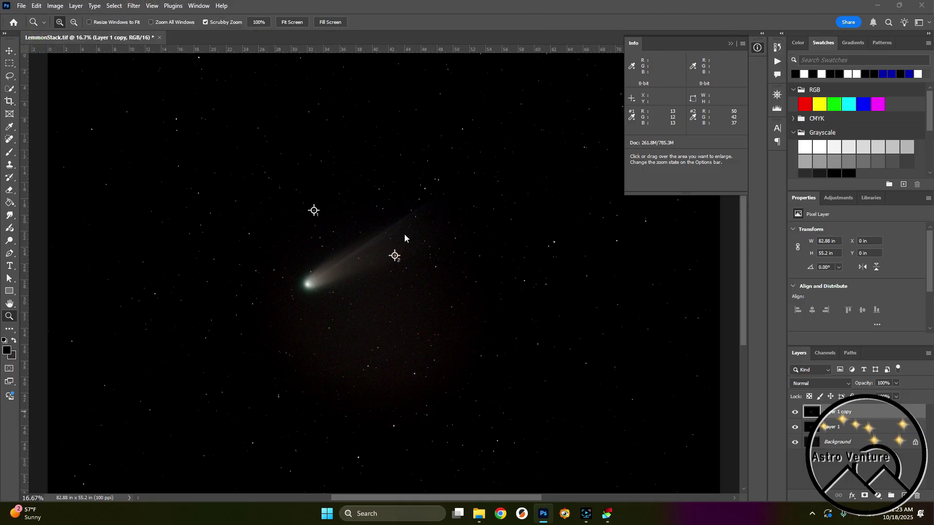
drag(490, 78, 462, 37)
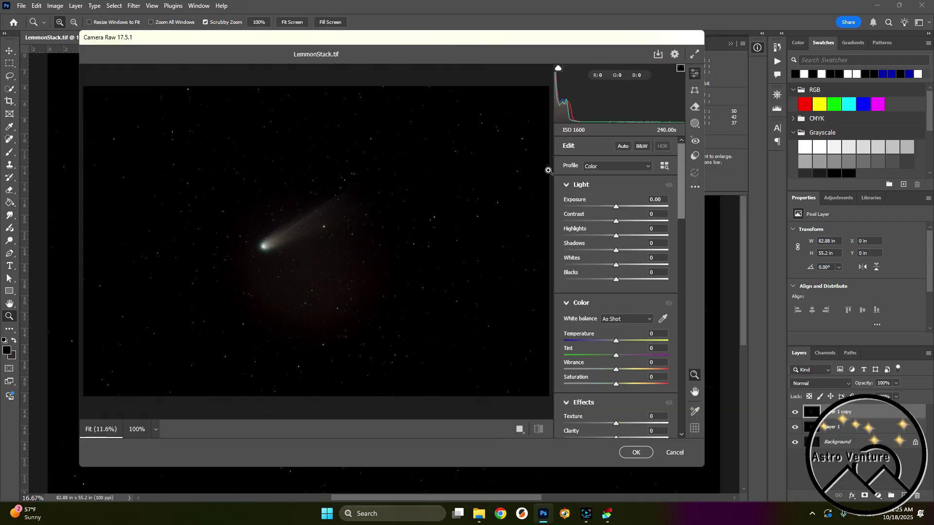
drag(616, 206, 608, 212)
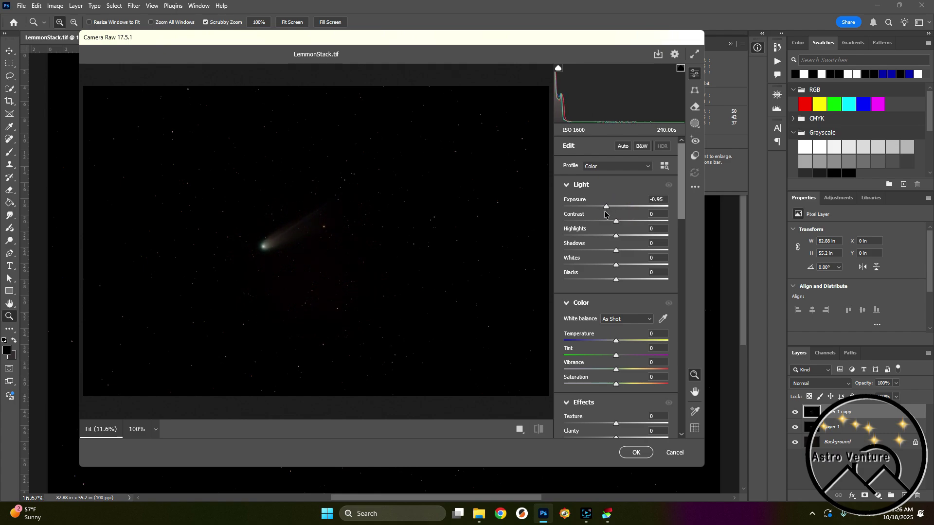
drag(606, 215, 606, 216)
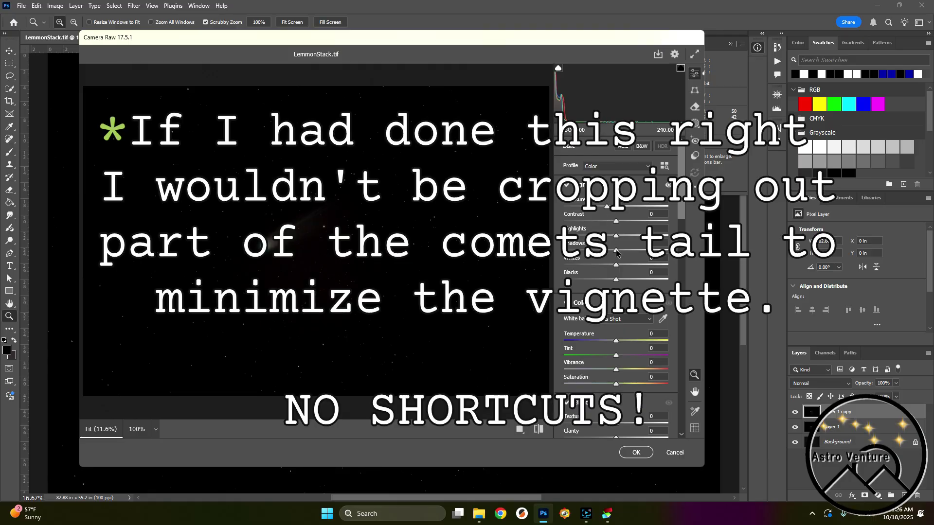
Raise Highlights to +76, boost Vibrance, and apply the Camera Raw adjustment
drag(617, 236, 655, 238)
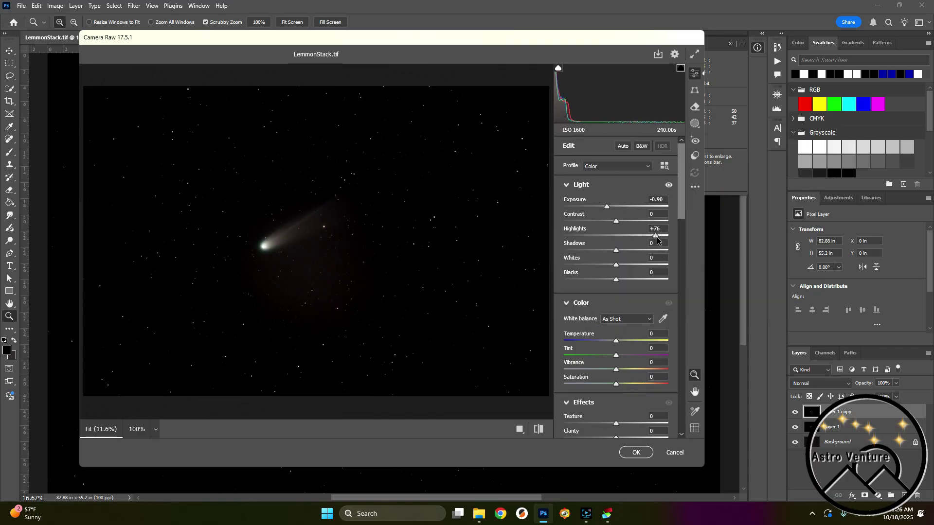
drag(655, 238, 654, 239)
key(f)
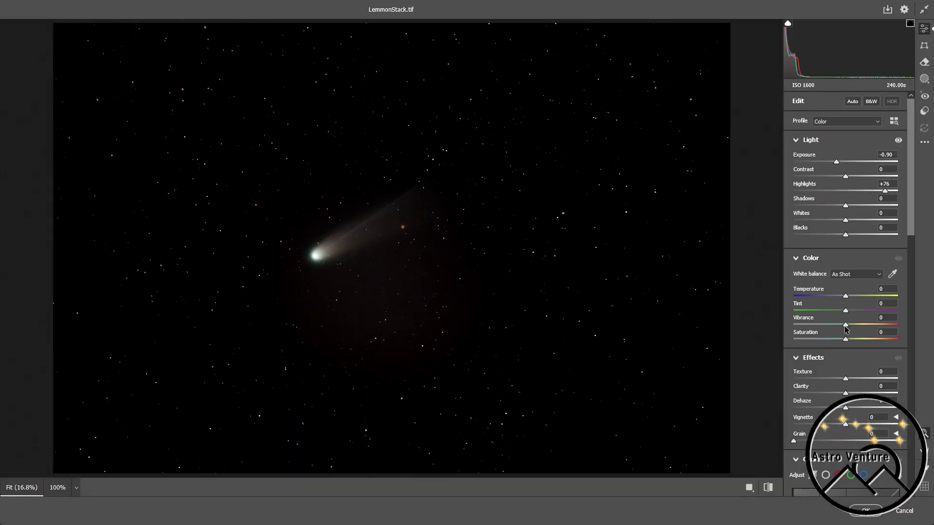
drag(845, 324, 870, 325)
drag(864, 325, 881, 324)
click(865, 510)
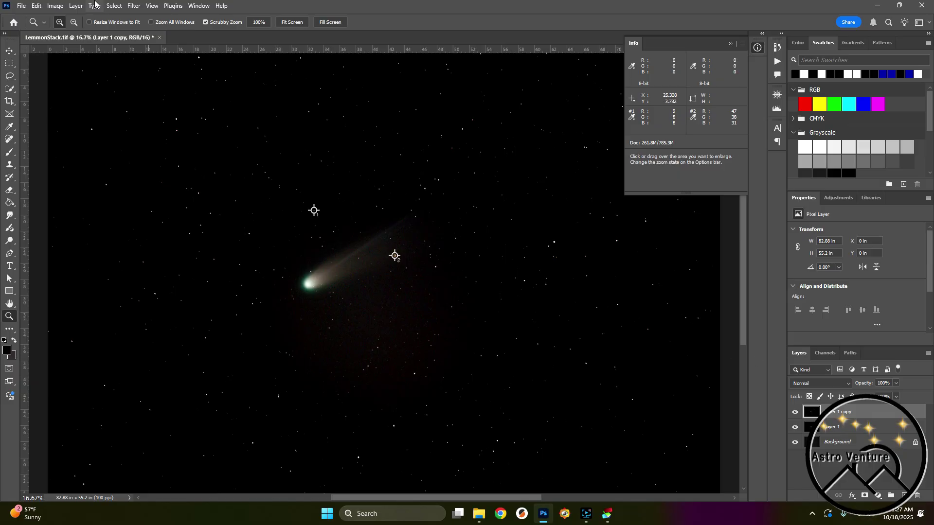
Run RC-Astro NoiseXTerminator from the Filter menu at Denoise 75% and Detail 25
click(134, 6)
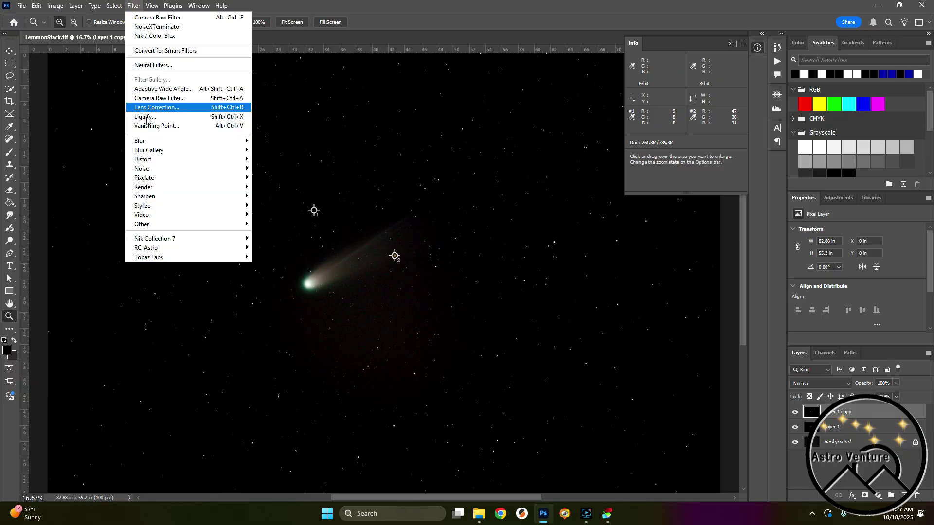
mouse_move(160, 248)
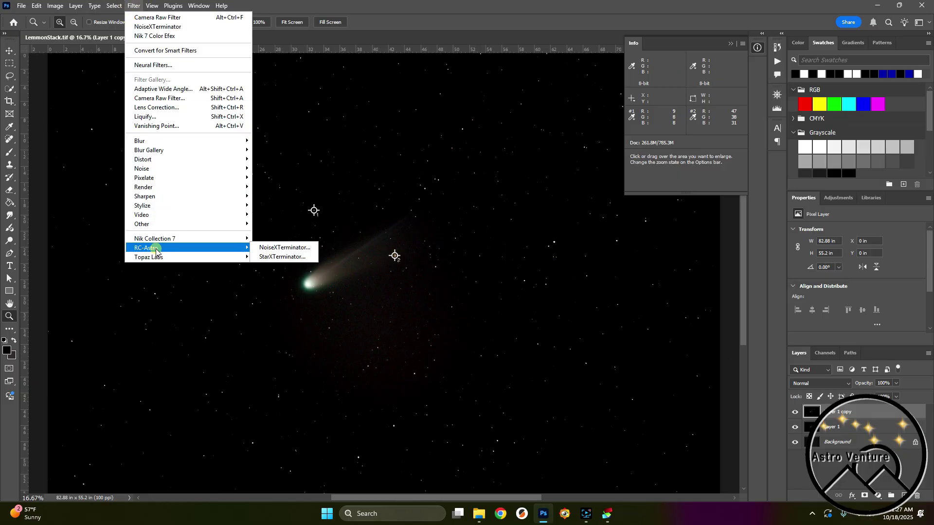
click(277, 248)
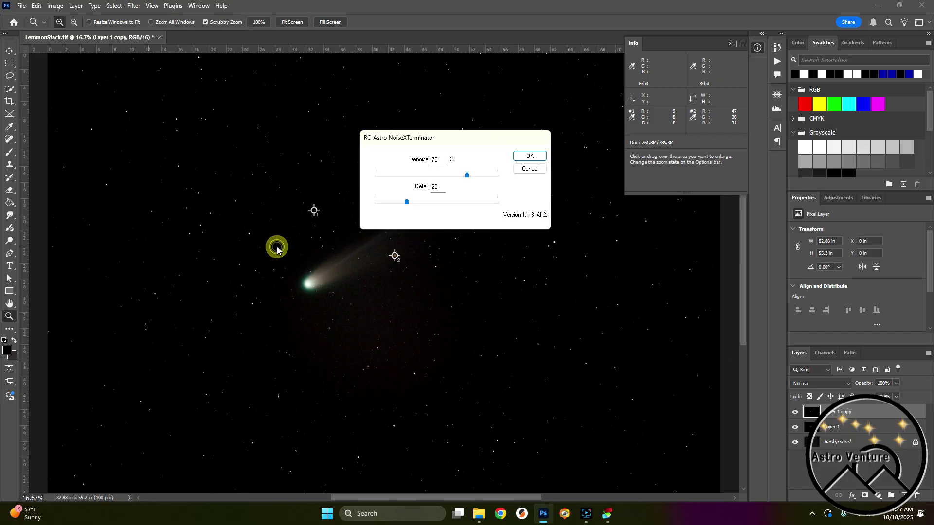
click(536, 158)
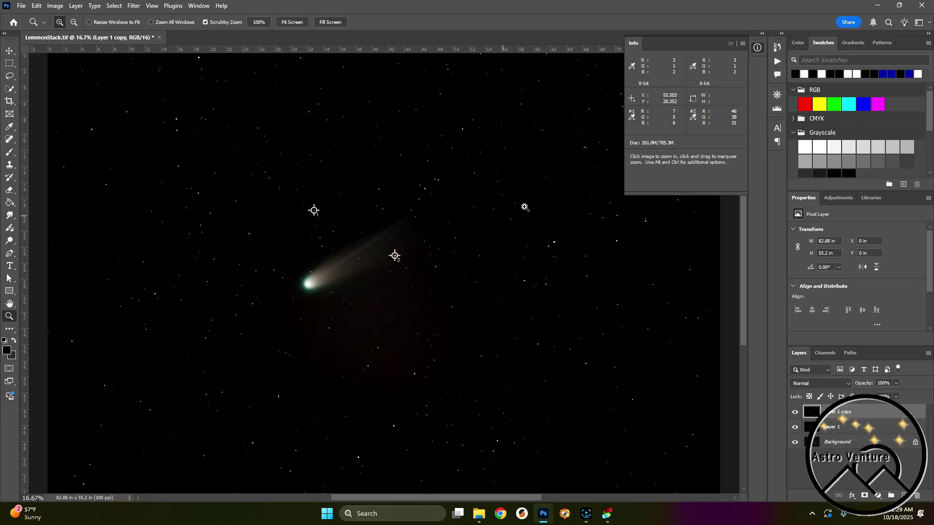
Switch to the Crop tool once noise reduction finishes, previewing a 67.89 × 45.22 in crop
click(10, 100)
Pull the right, left and top crop edges inward, recentre the comet, and commit at 50.32 × 33.52 in
drag(720, 278, 649, 281)
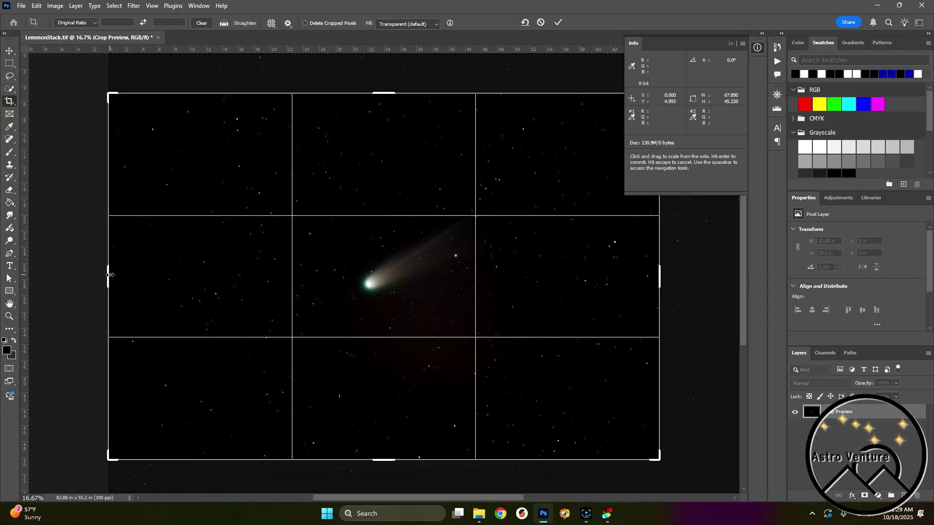
drag(104, 276, 178, 276)
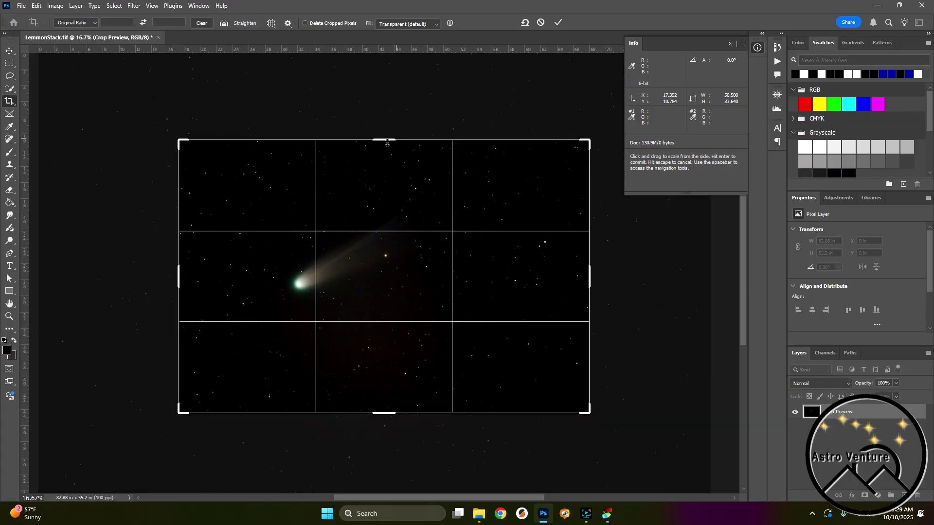
drag(387, 140, 386, 141)
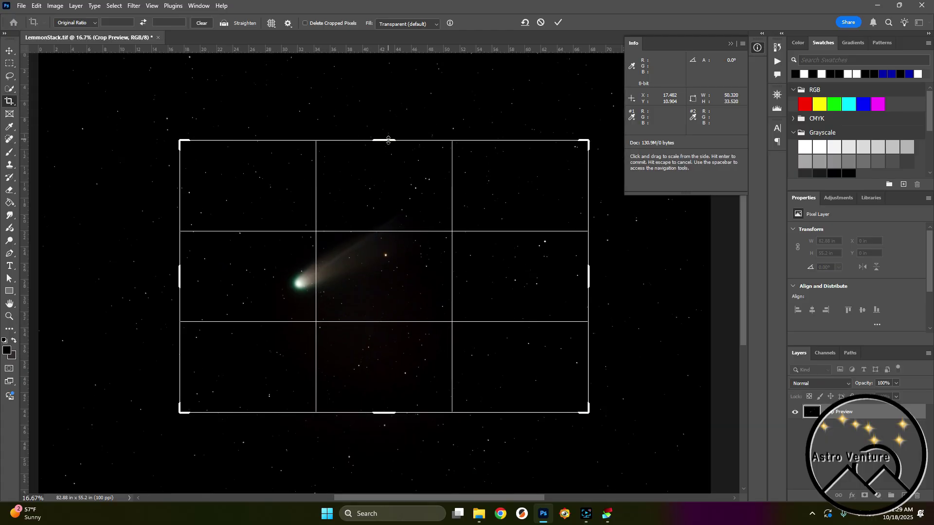
click(389, 272)
drag(389, 272, 403, 281)
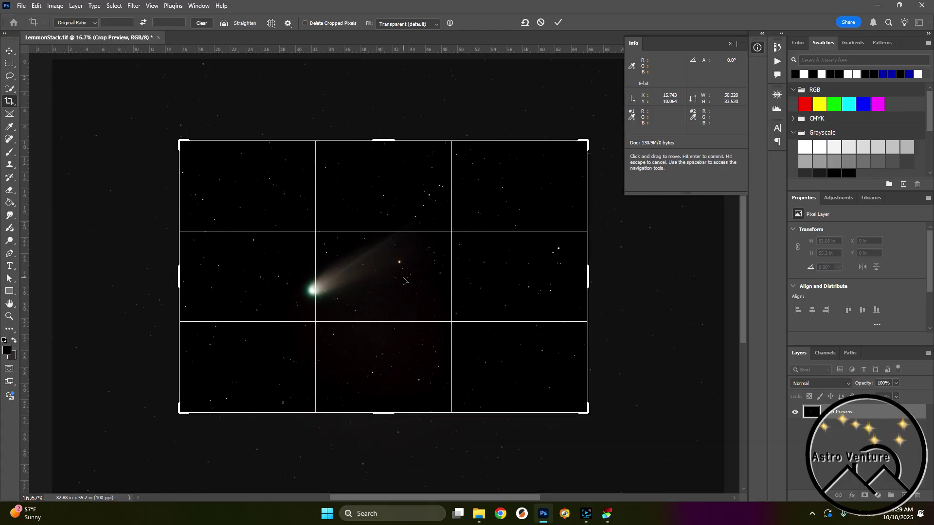
drag(394, 292, 398, 314)
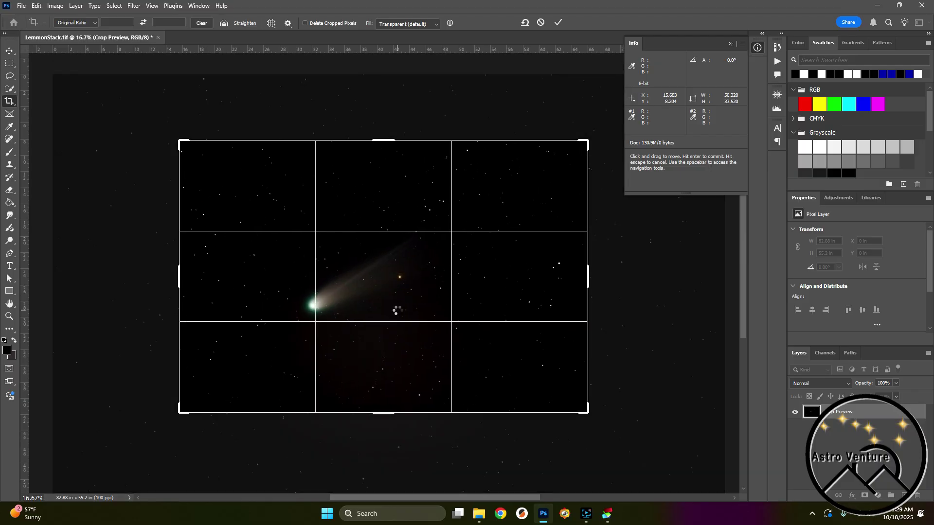
key(Return)
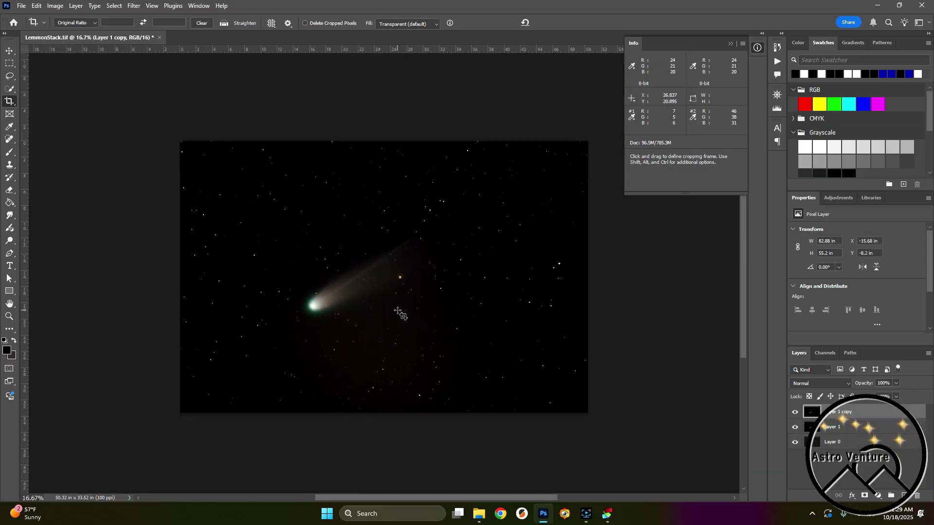